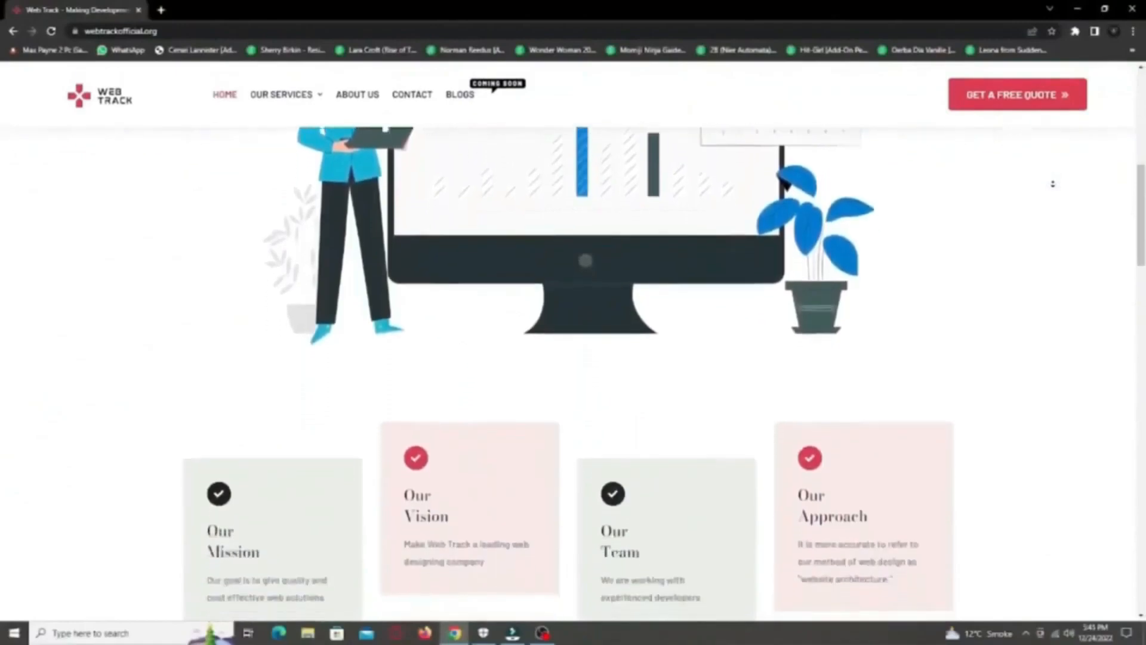
Step: Launch the Google Workspace app from Apps and begin a subscription for an existing domain
scroll(1052, 188, down, 7)
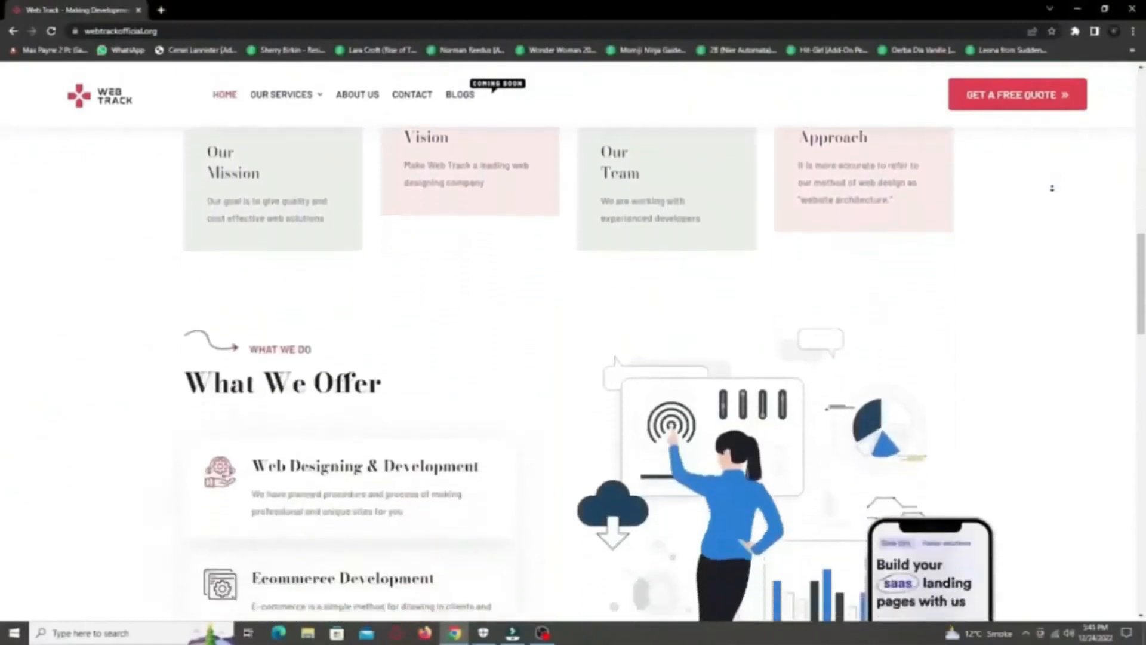
scroll(1052, 188, down, 7)
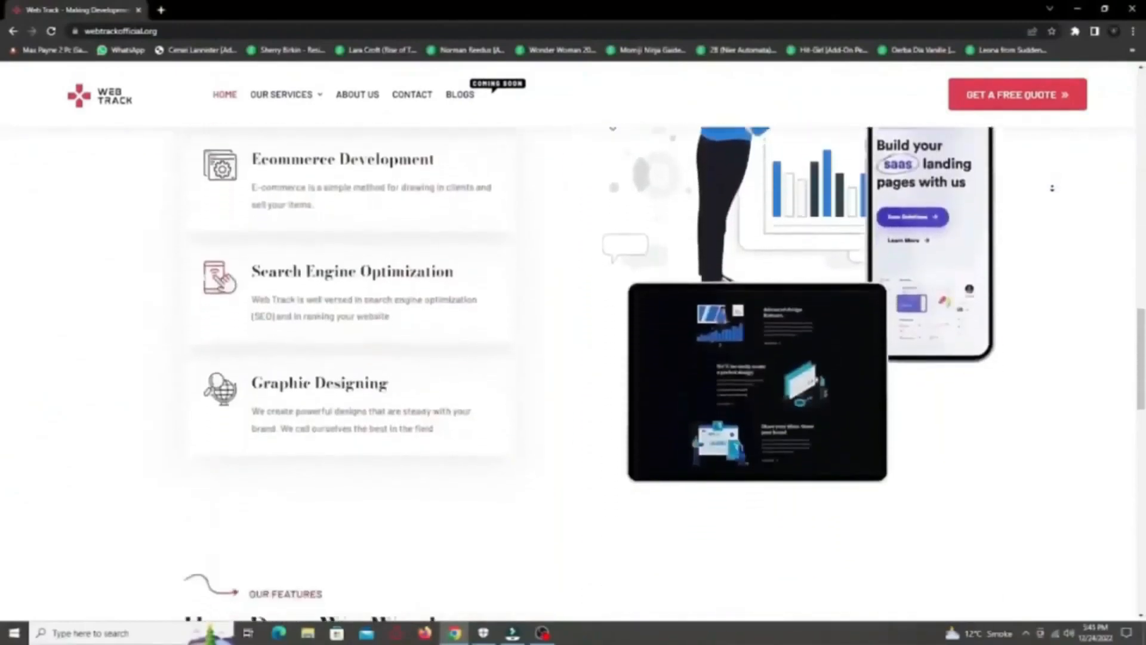
scroll(1053, 188, down, 7)
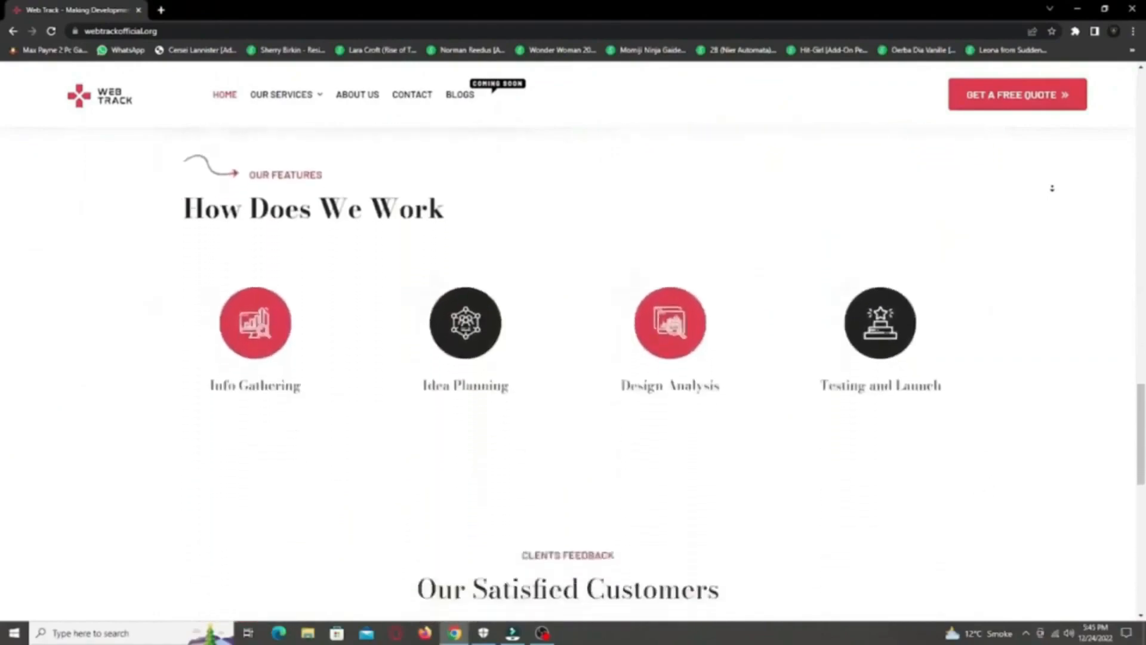
scroll(1052, 188, down, 6)
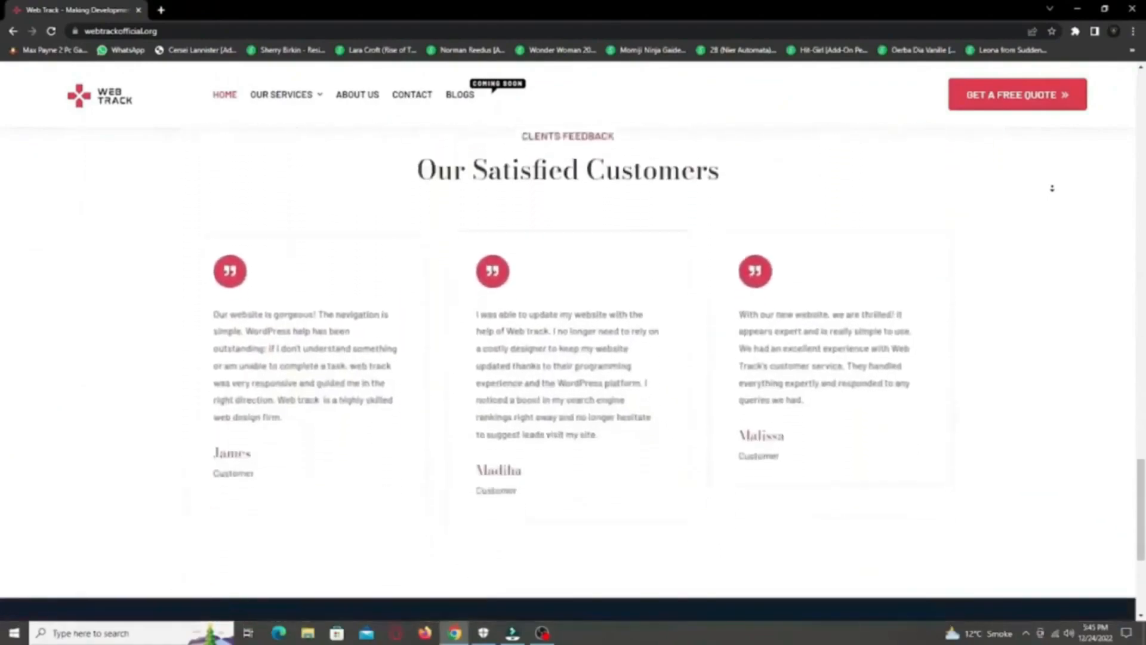
middle_click(1052, 188)
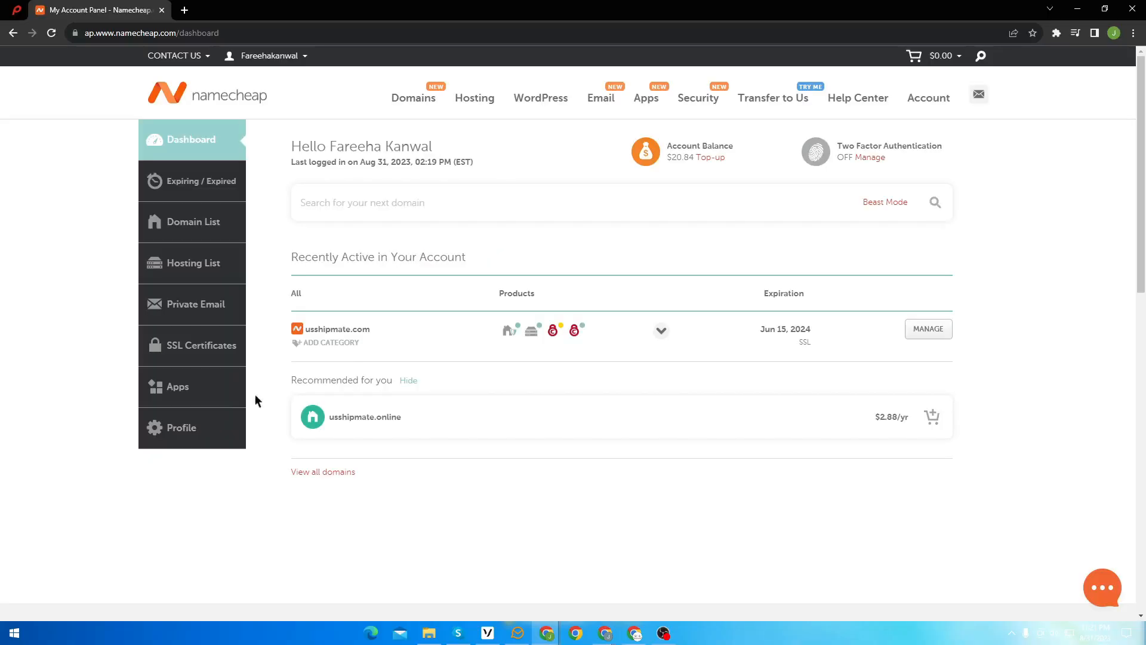
click(190, 397)
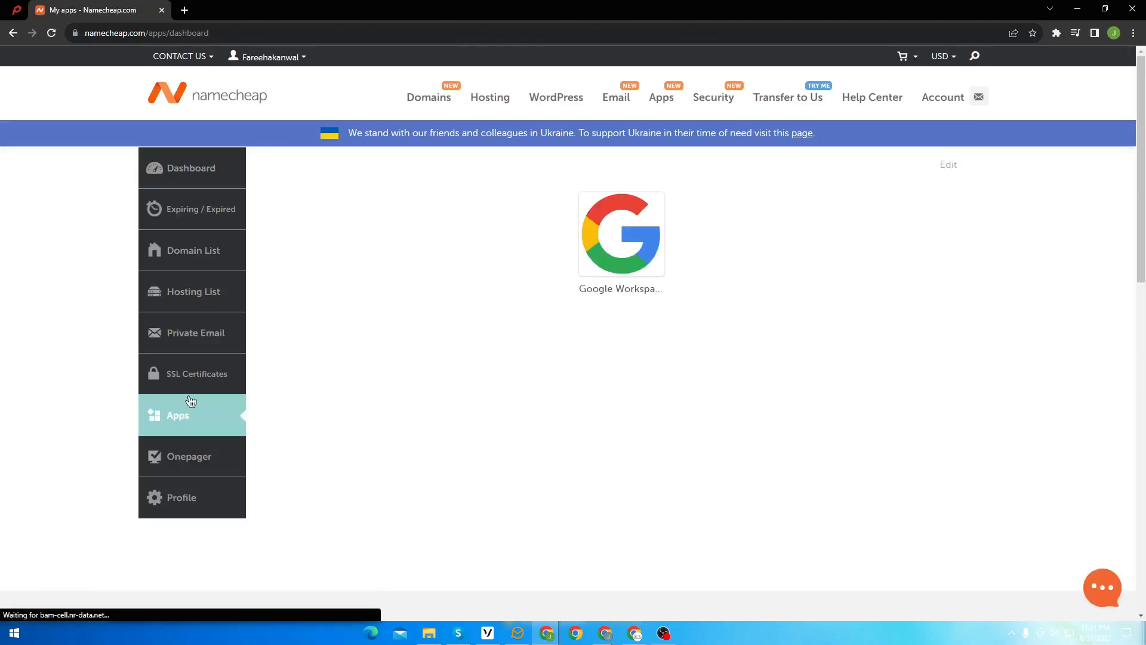
click(634, 241)
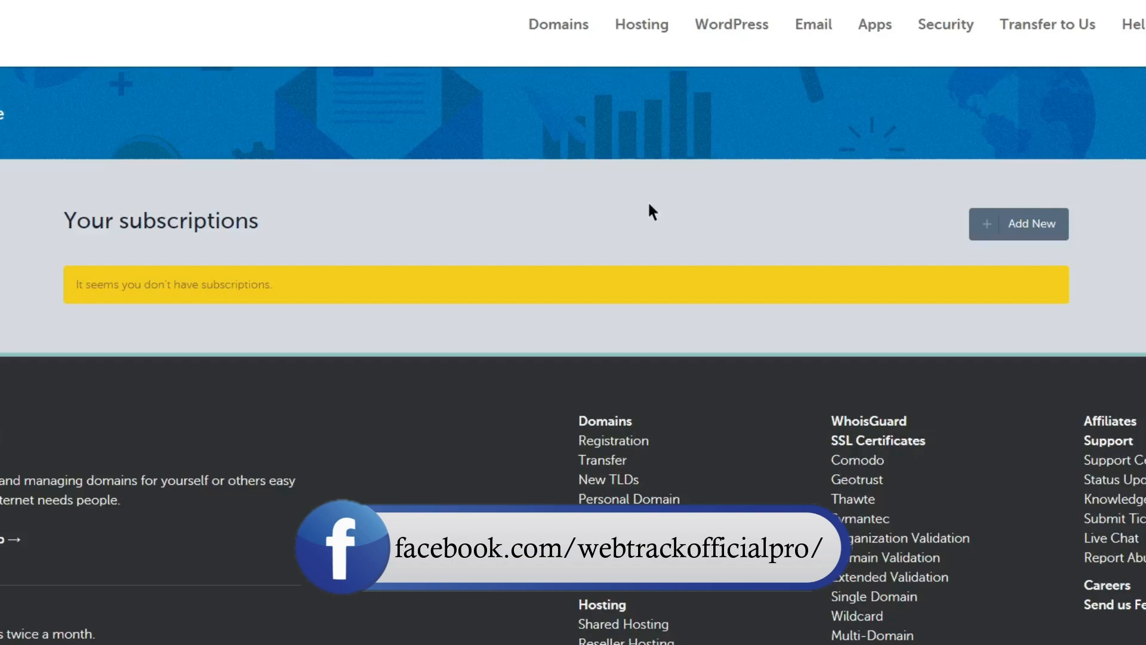
click(1027, 234)
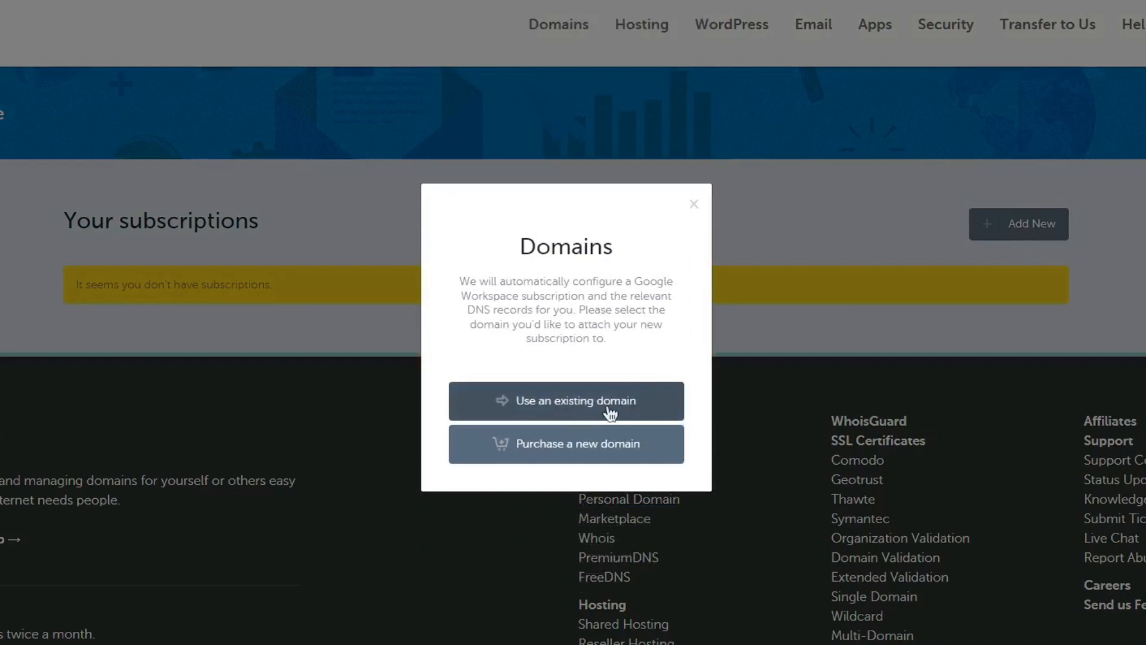
click(576, 407)
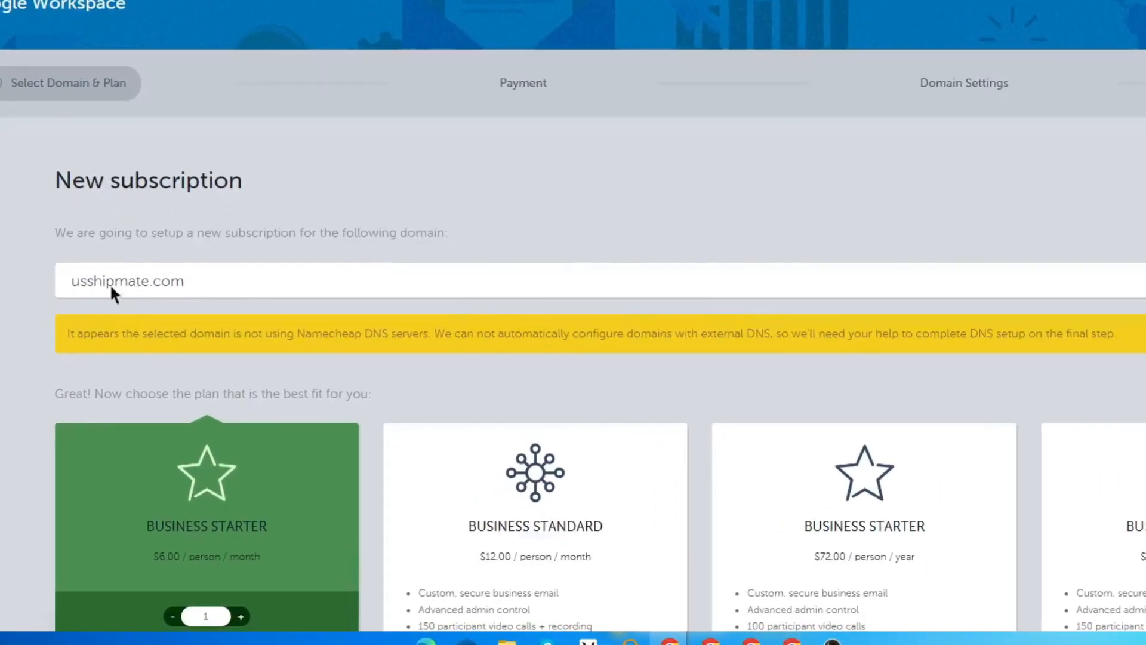
Step: Select usshipmate.com, raise Business Starter to 3 users, and continue to payment
click(238, 285)
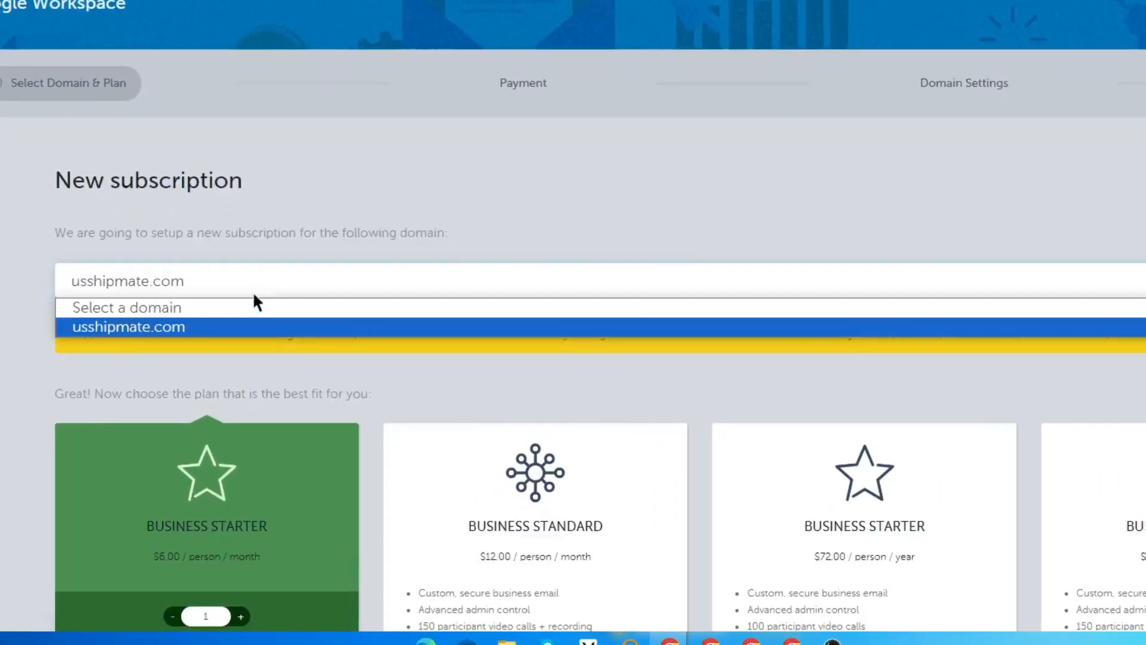
click(219, 328)
scroll(209, 292, down, 3)
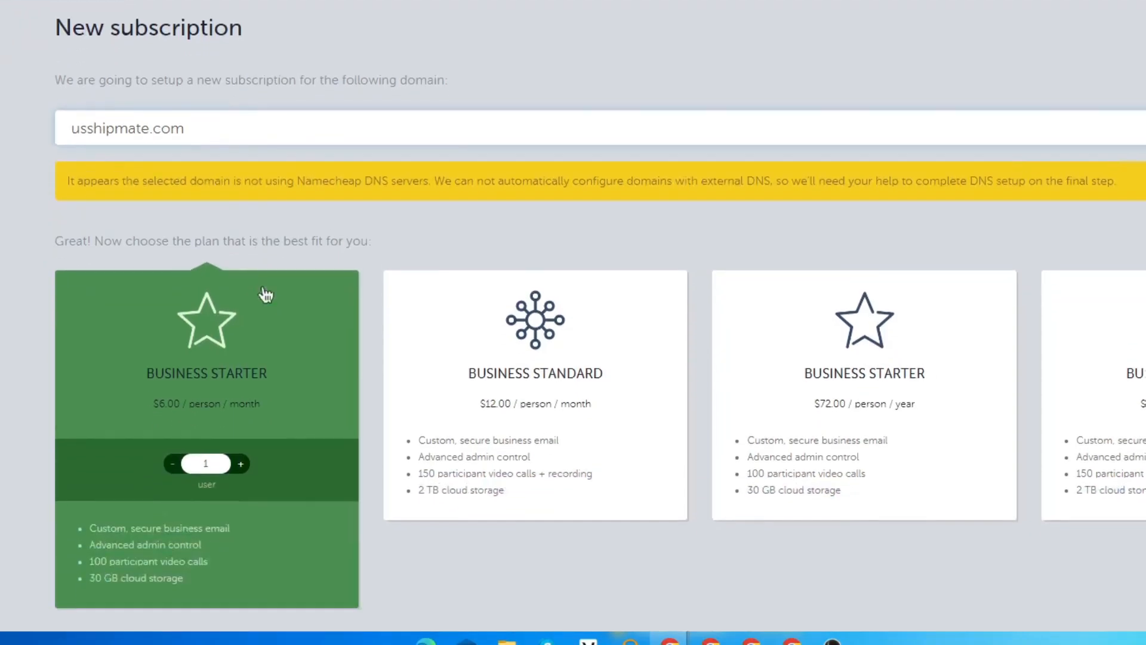
drag(77, 168, 1116, 168)
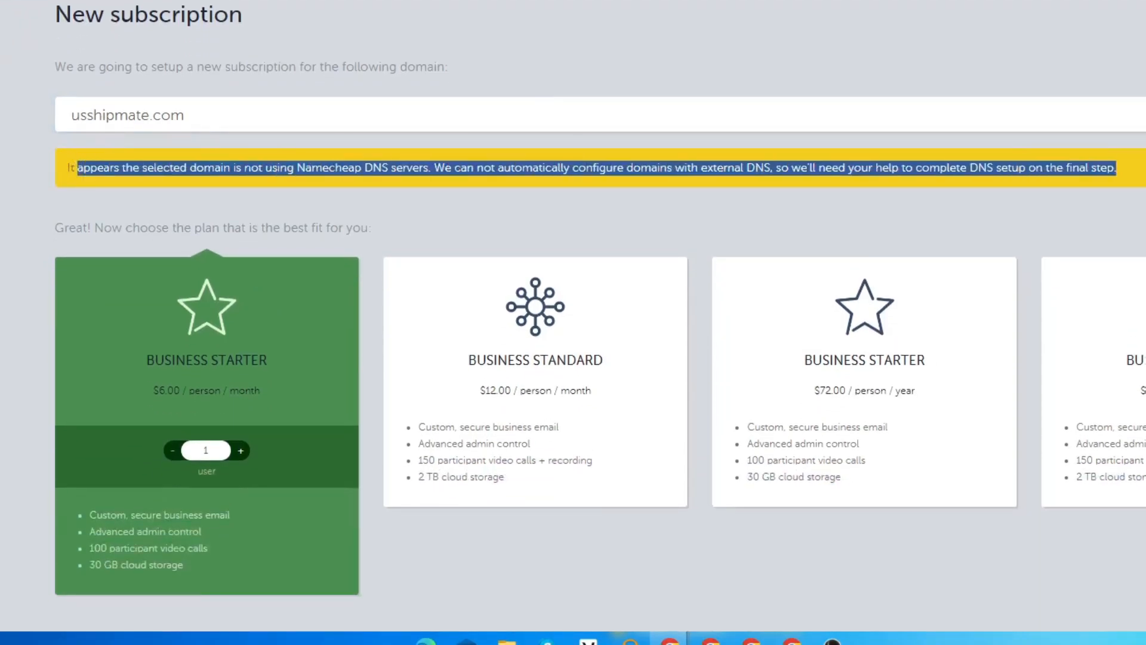
click(1134, 203)
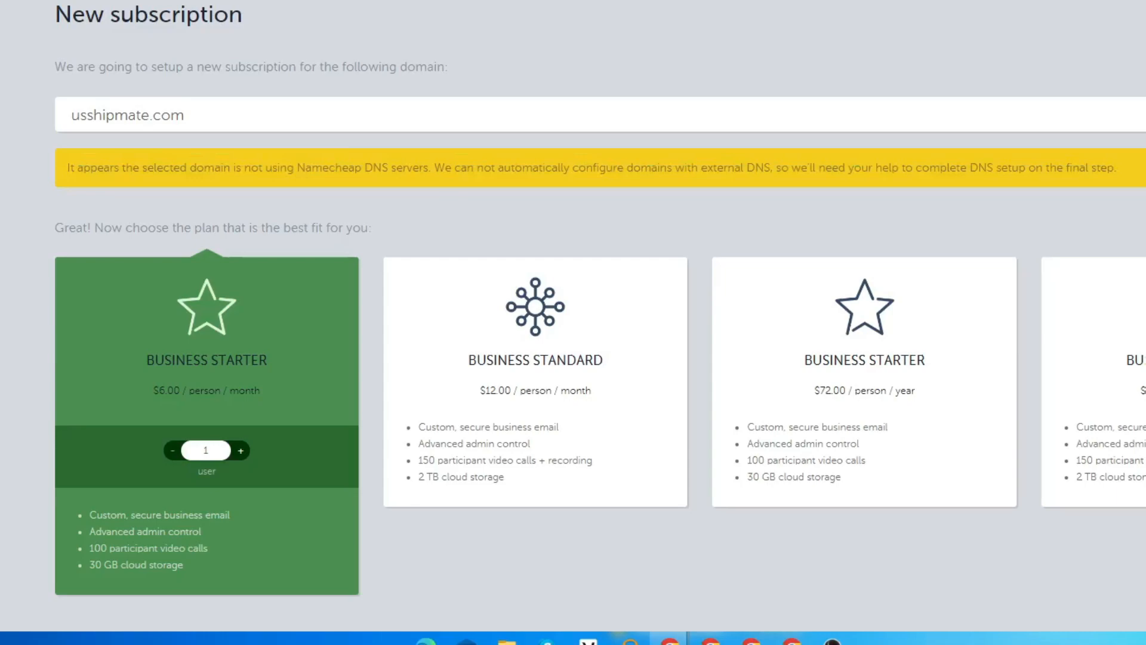
scroll(435, 197, down, 2)
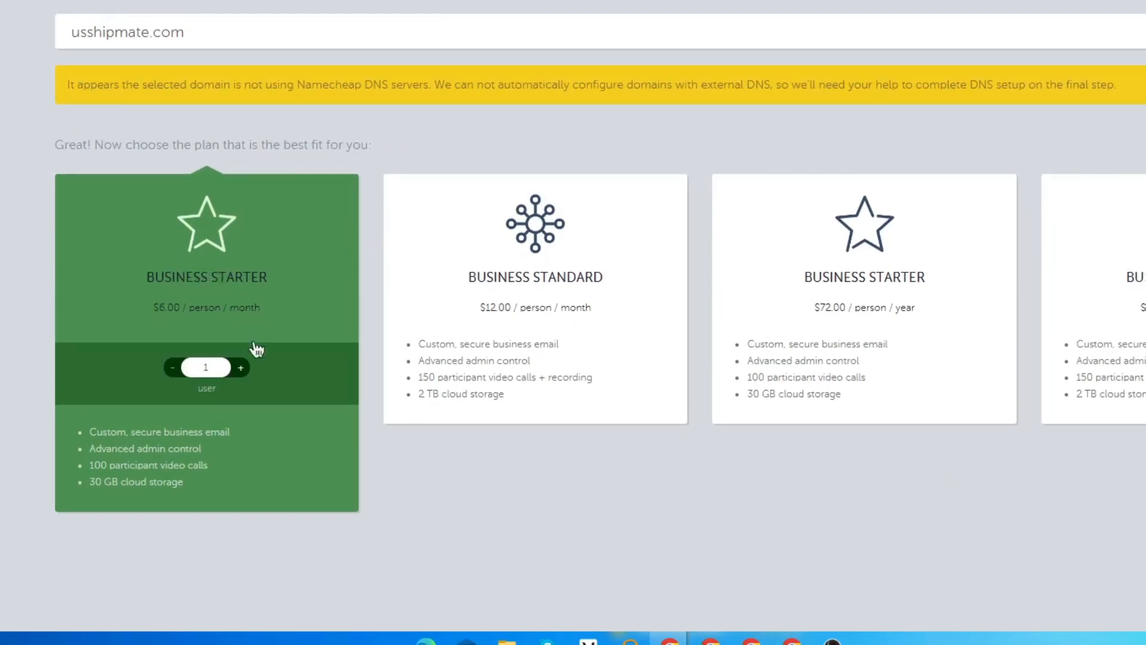
click(242, 367)
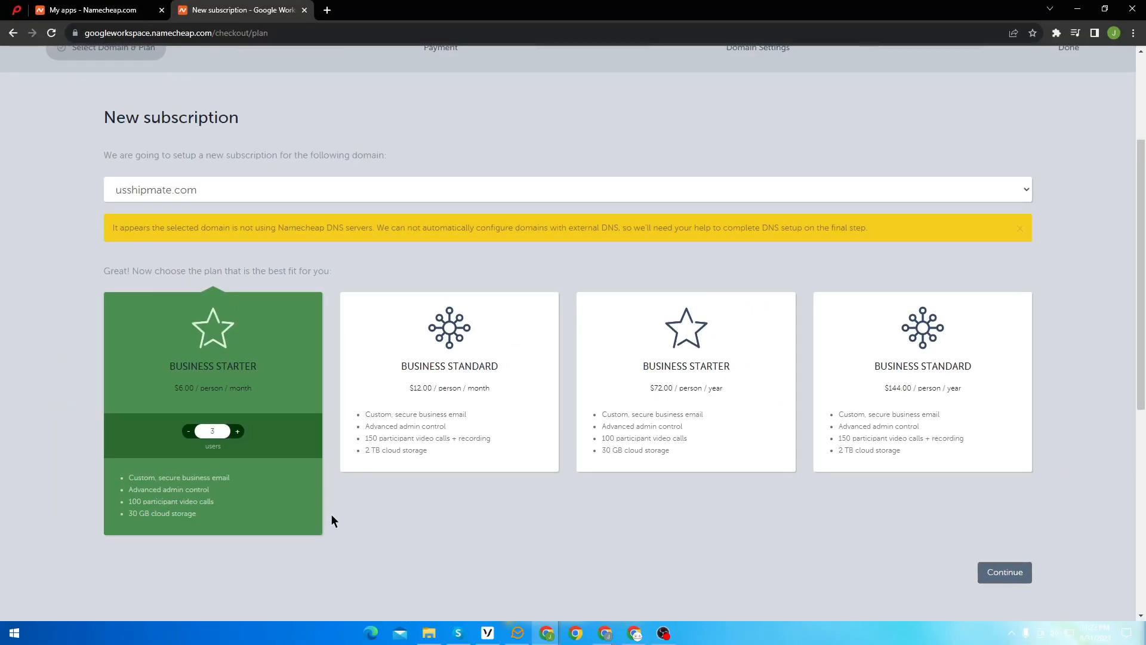
click(990, 573)
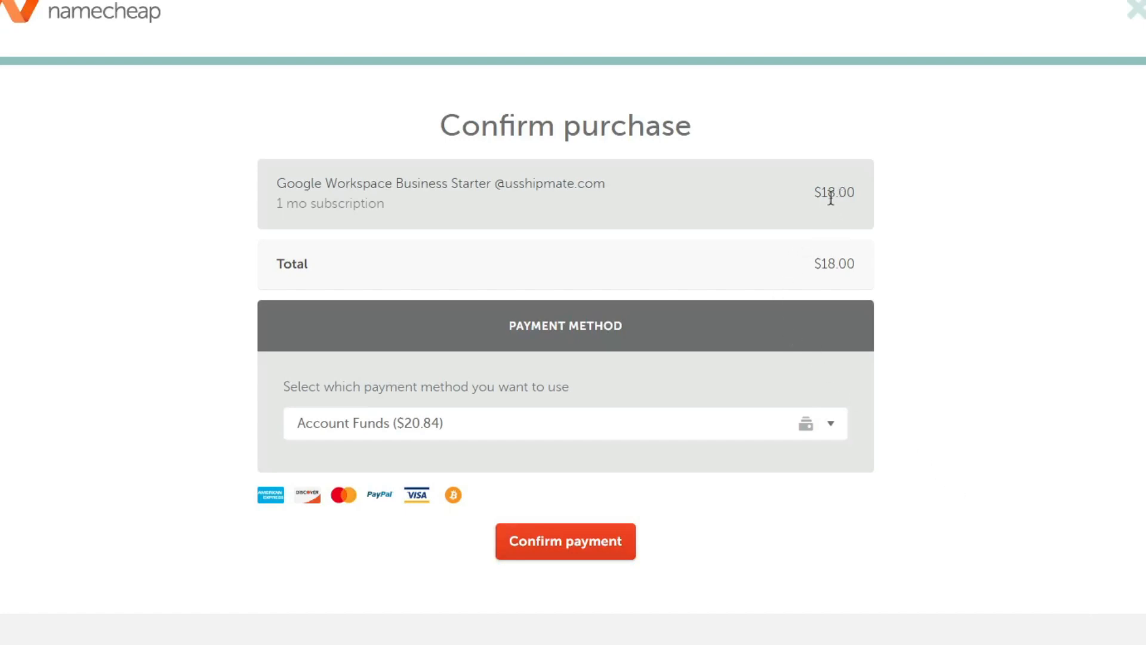
Step: Keep Account Funds as the payment method and confirm the $18.00 Business Starter payment
drag(822, 194, 841, 190)
click(734, 419)
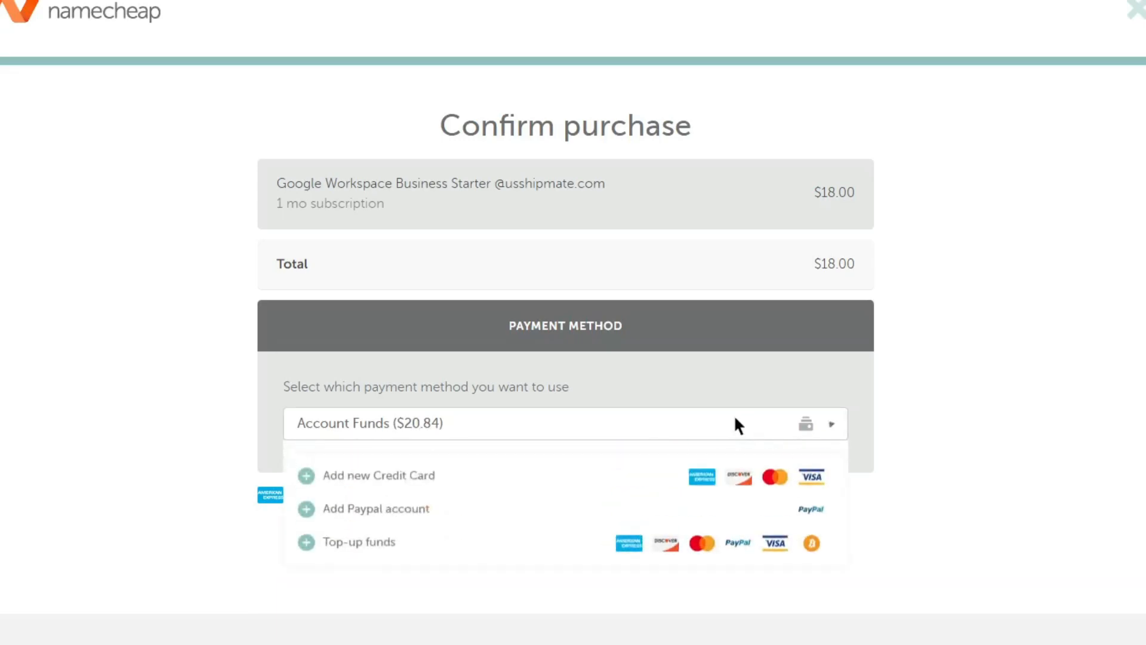
click(726, 490)
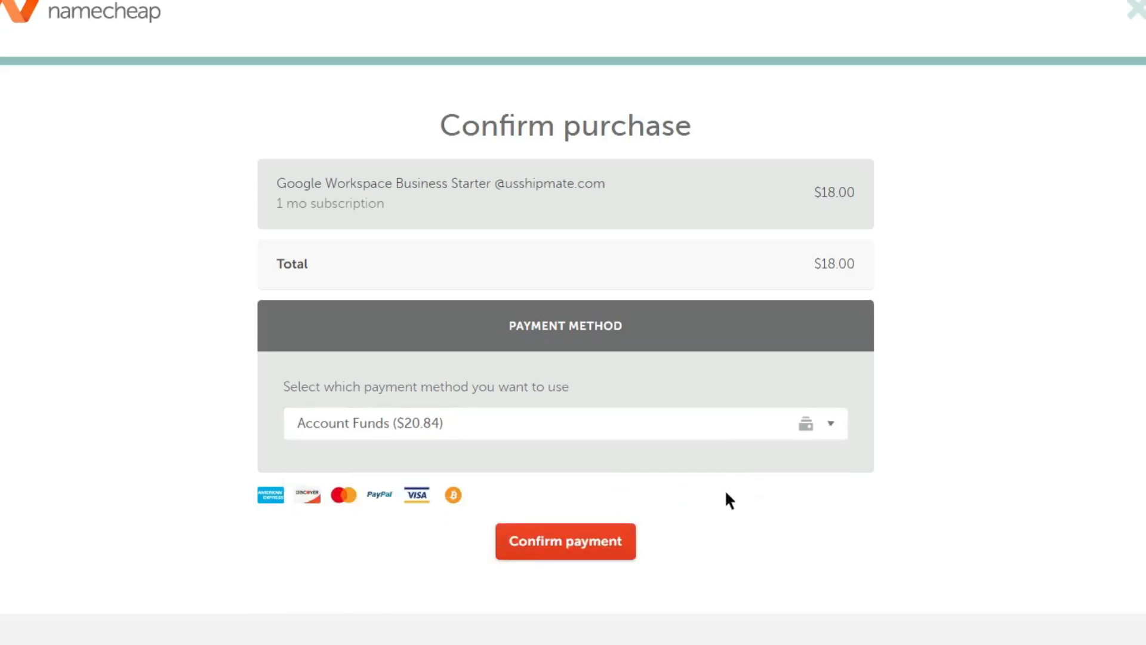
click(578, 545)
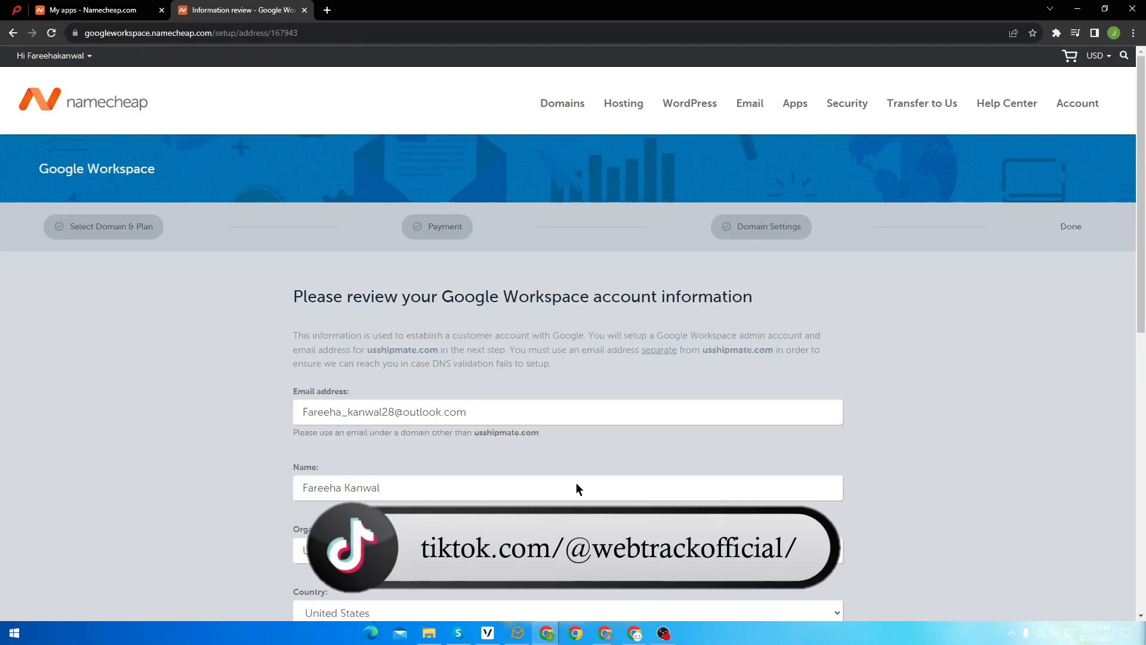
Step: Submit the reviewed Google Workspace account information with Setup
scroll(527, 451, down, 4)
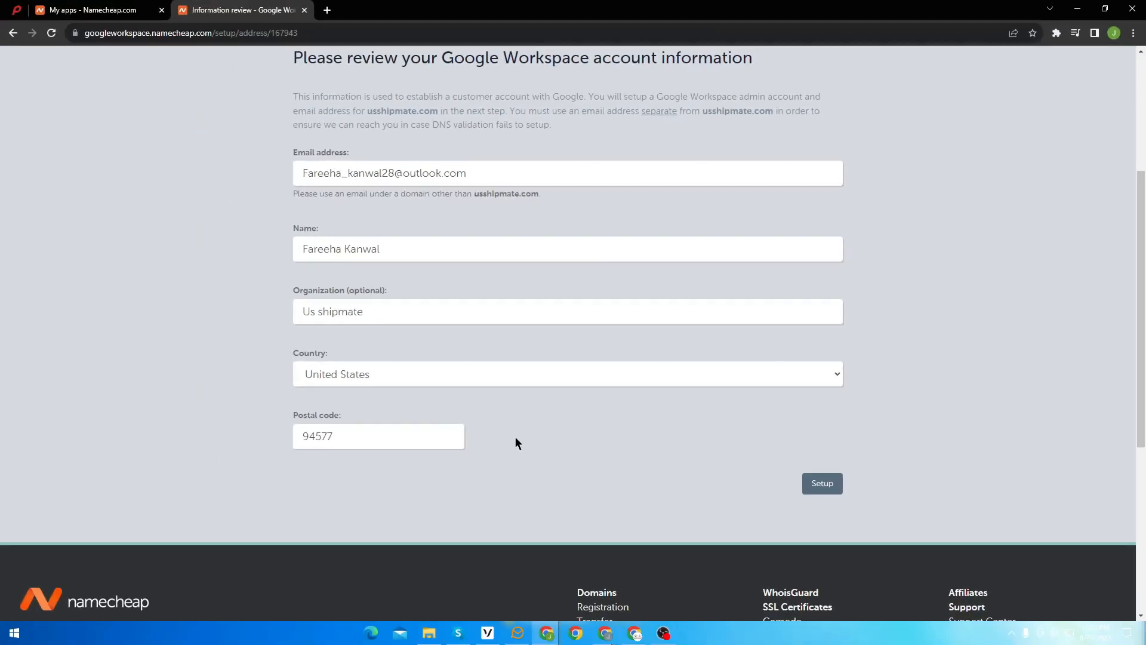
click(815, 490)
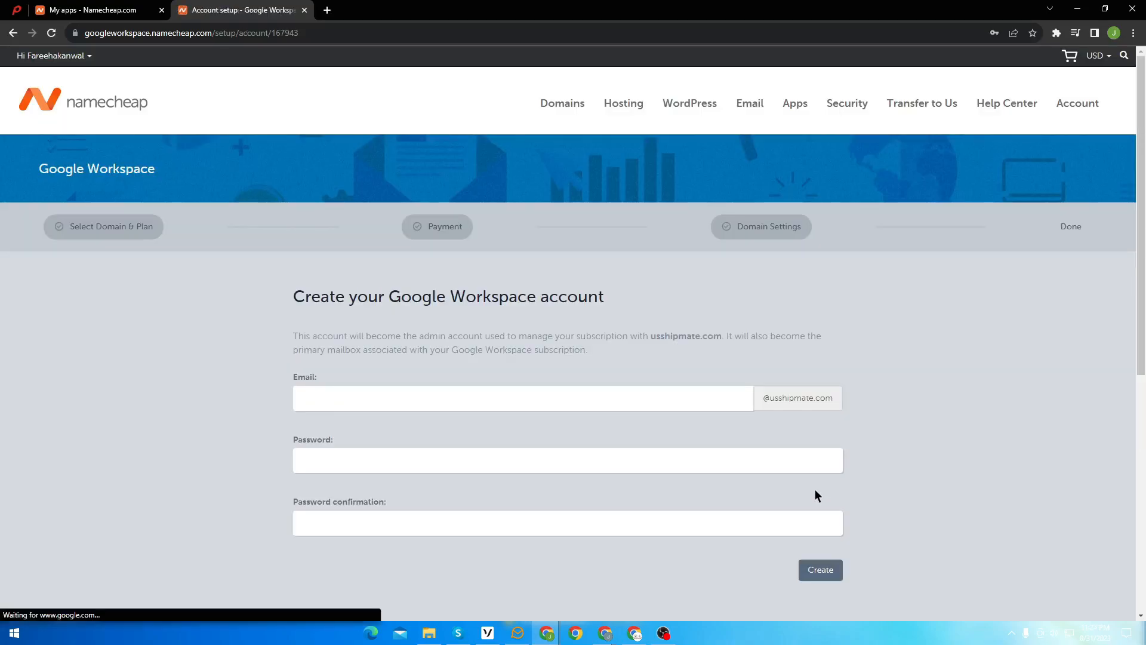
Step: Create the Google Workspace admin account with the username 'admin'
scroll(597, 411, down, 2)
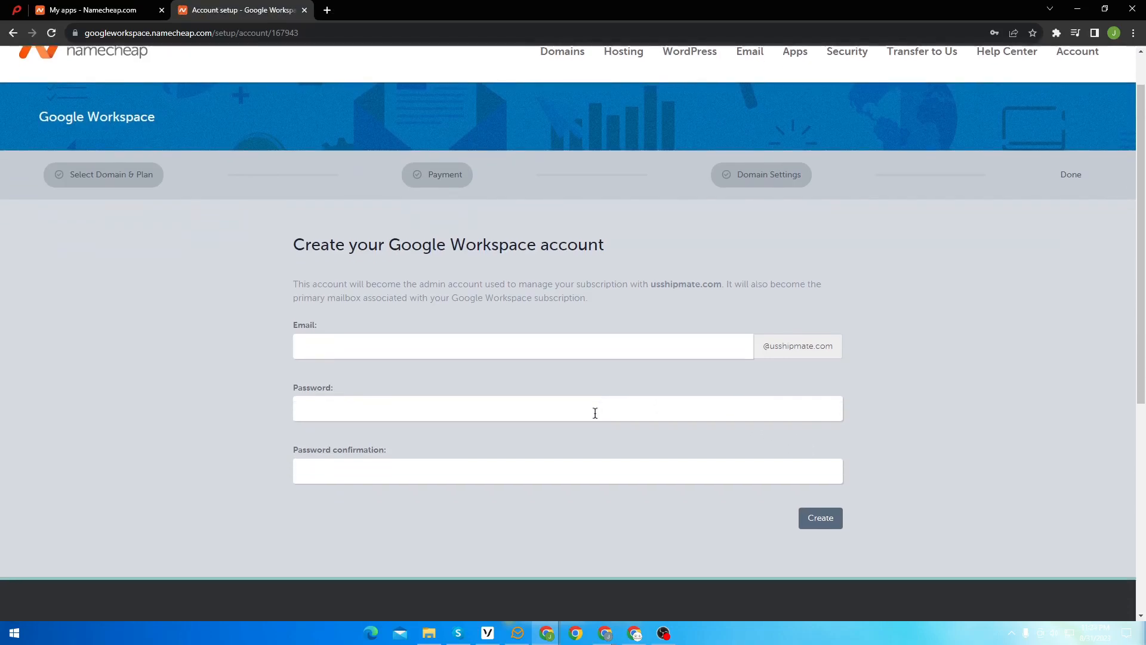
click(338, 275)
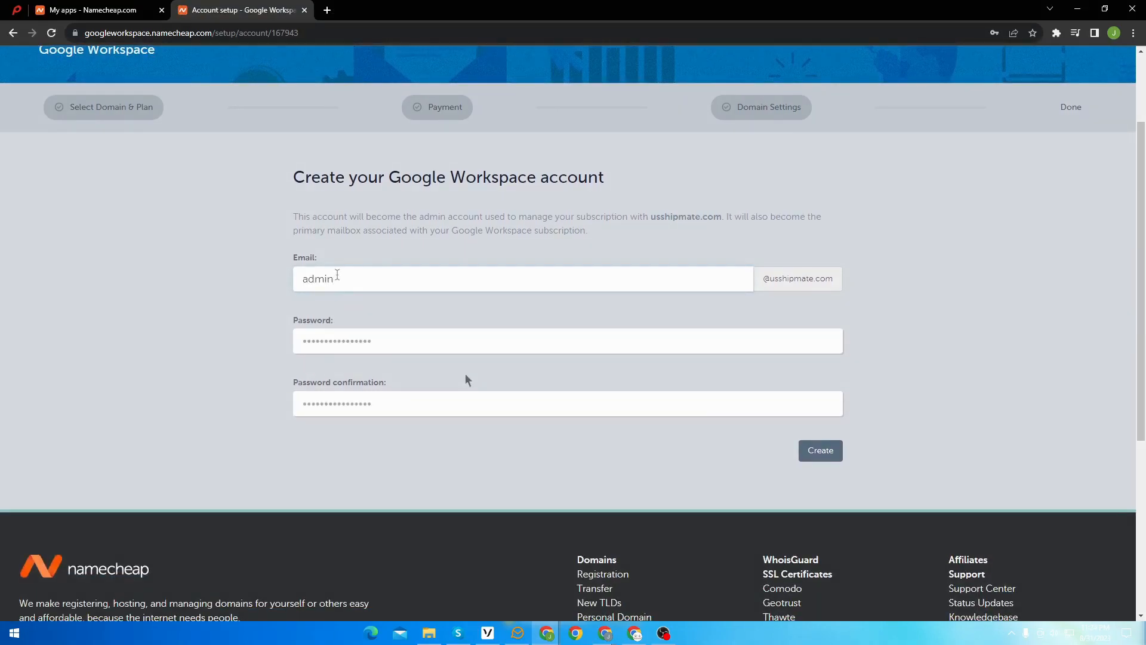
click(809, 456)
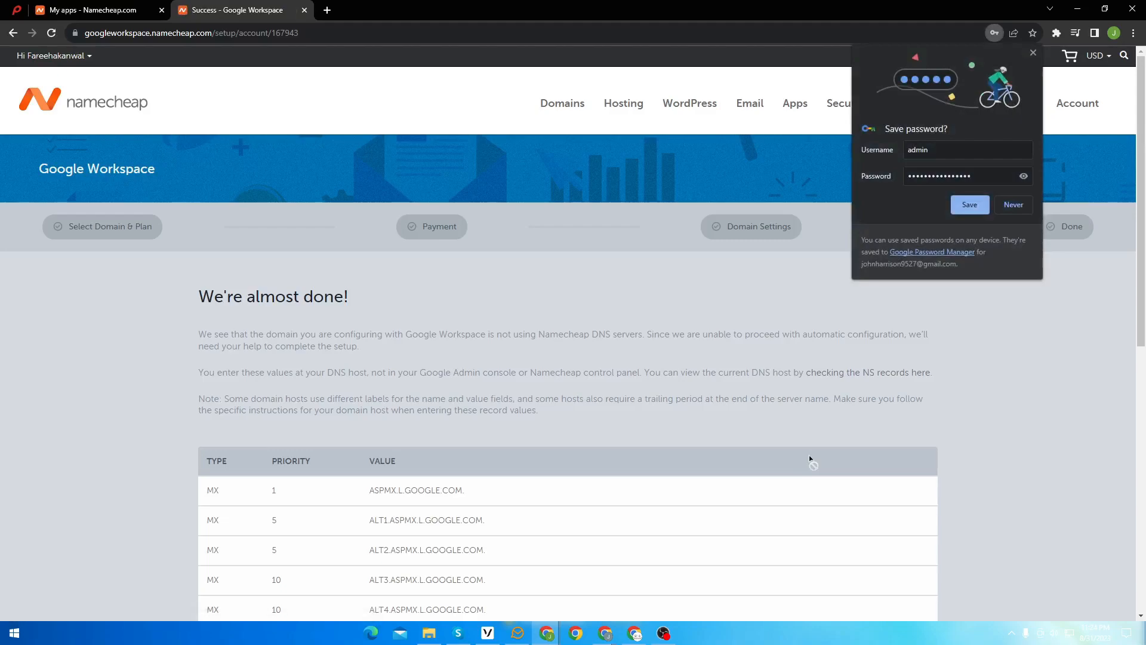
click(934, 149)
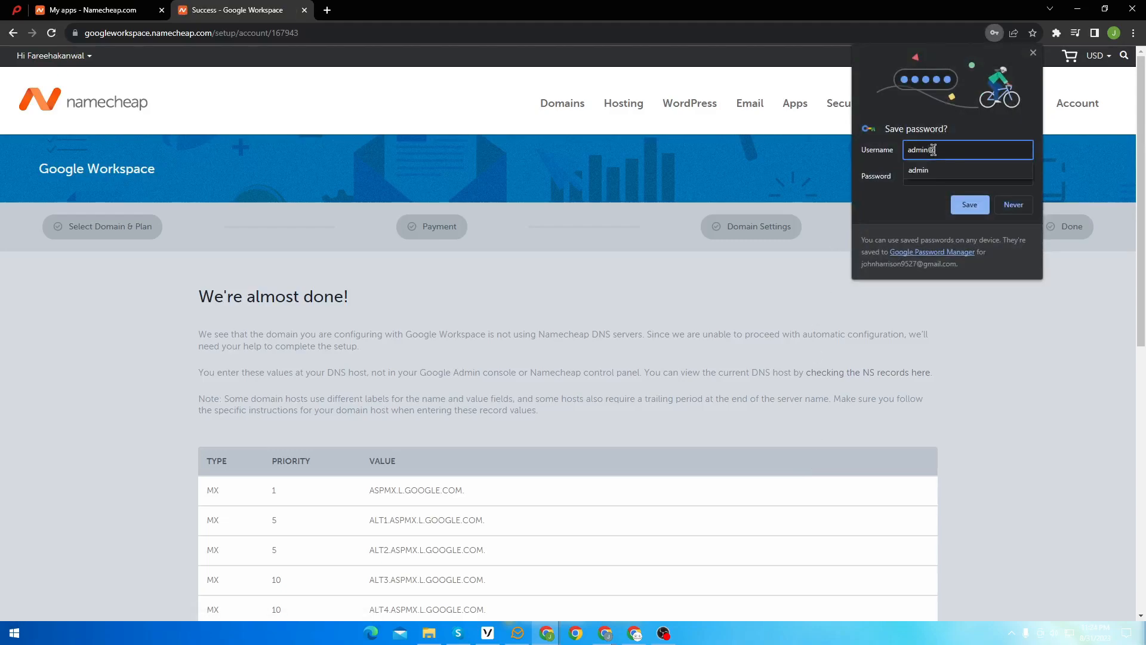
click(967, 209)
scroll(908, 298, down, 4)
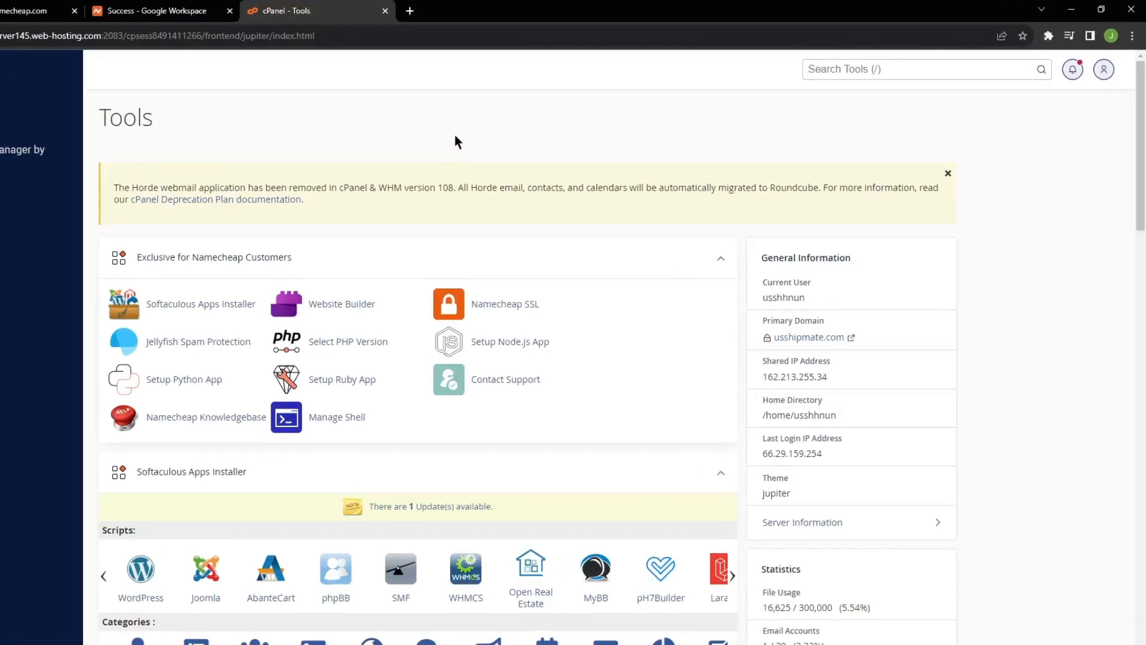
Step: Search cPanel's tools for 'zone edito' and open the Zone Editor
click(654, 115)
text(zone edito)
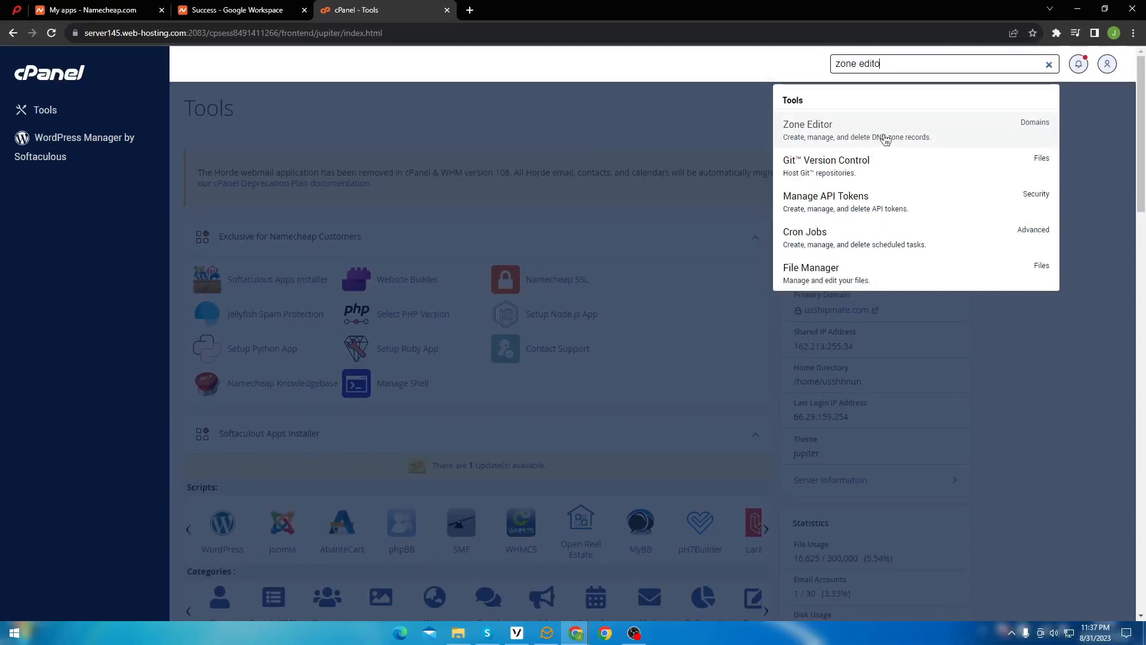
click(885, 139)
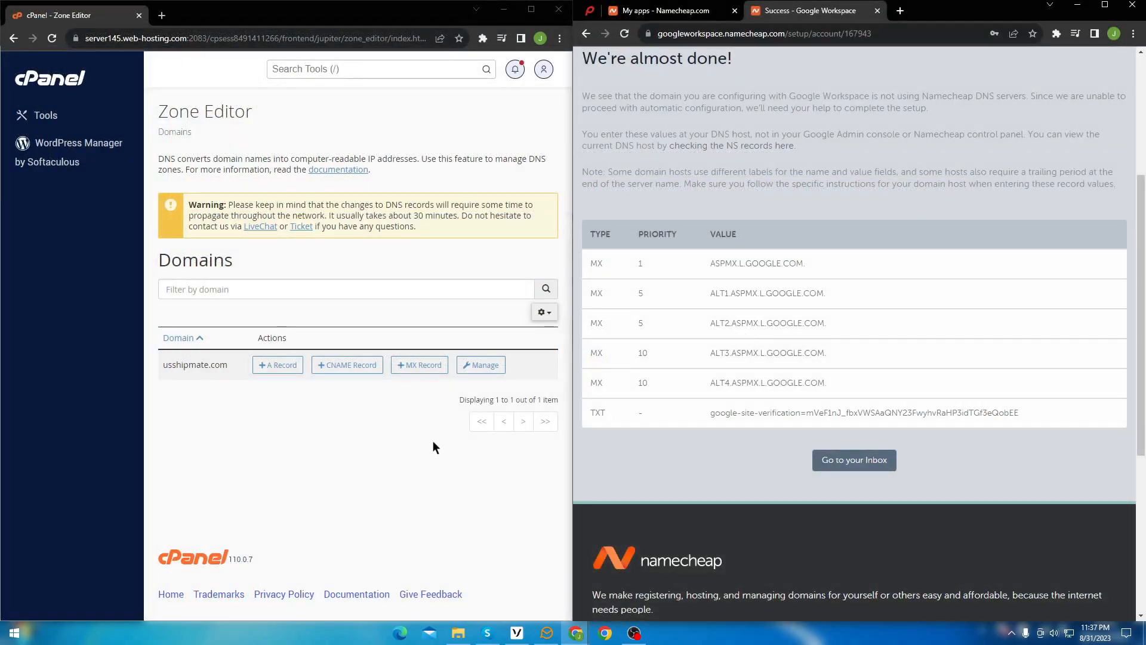
Step: Add an MX record for ASPMX.L.GOOGLE.COM. at priority 1
click(403, 367)
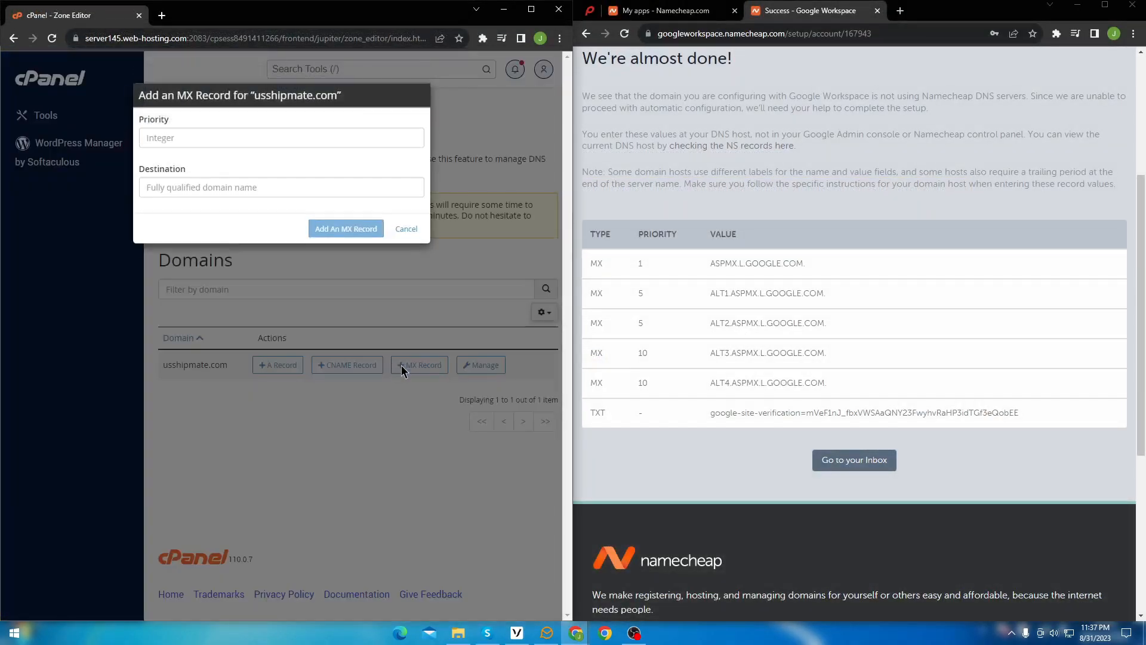
click(178, 148)
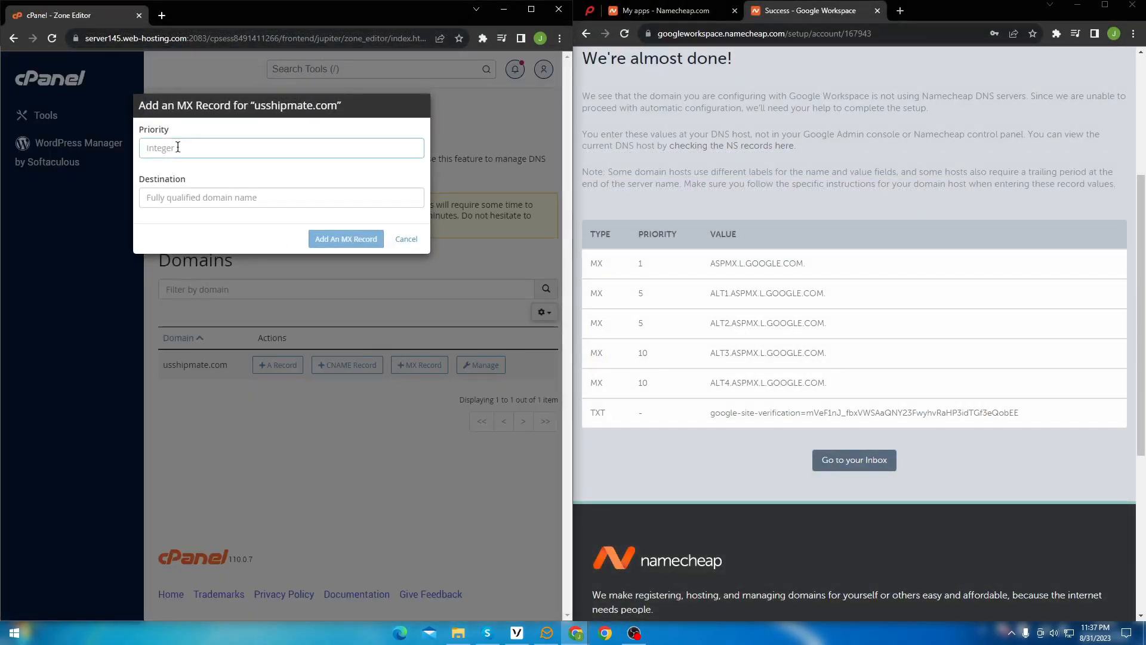
text(1)
drag(710, 263, 801, 262)
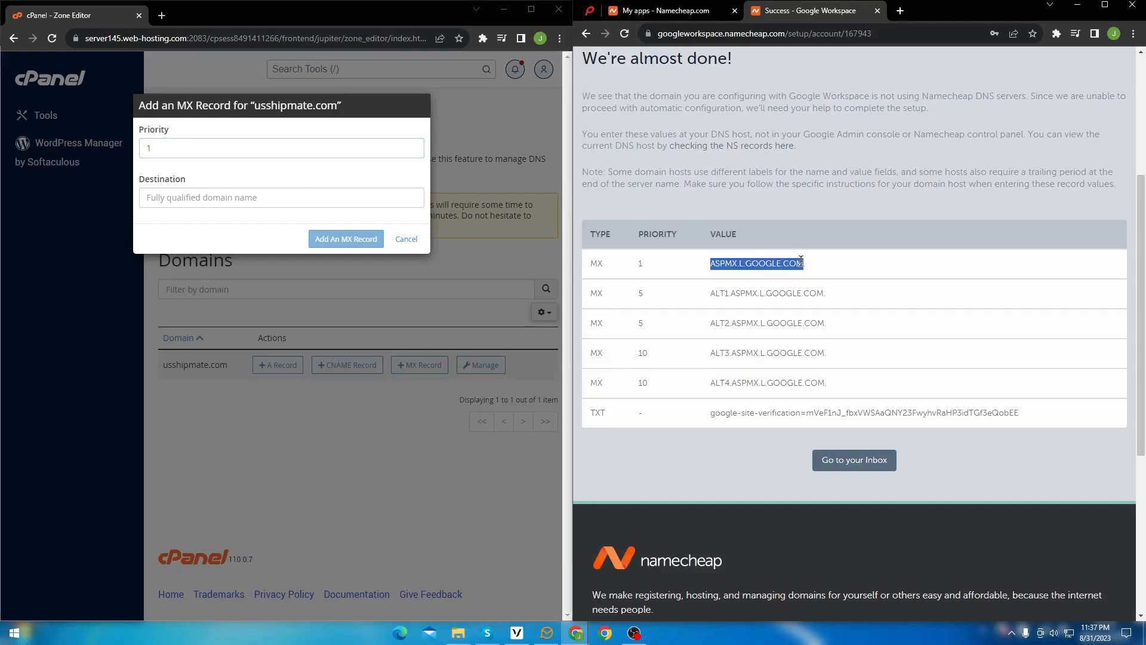
right_click(759, 258)
click(774, 267)
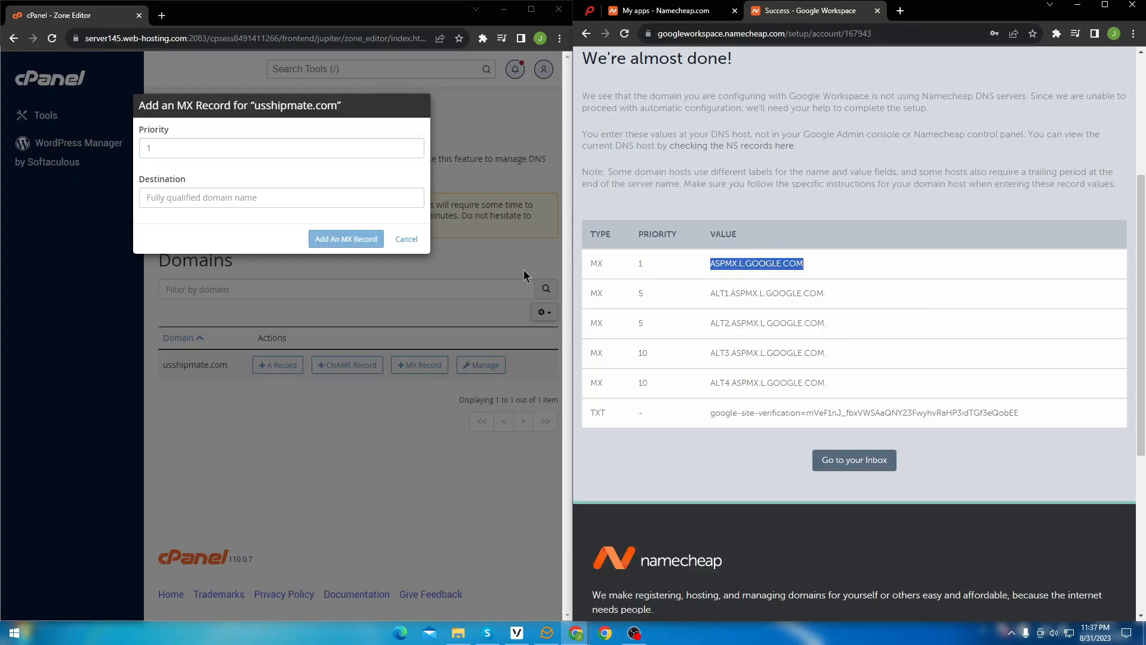
click(177, 196)
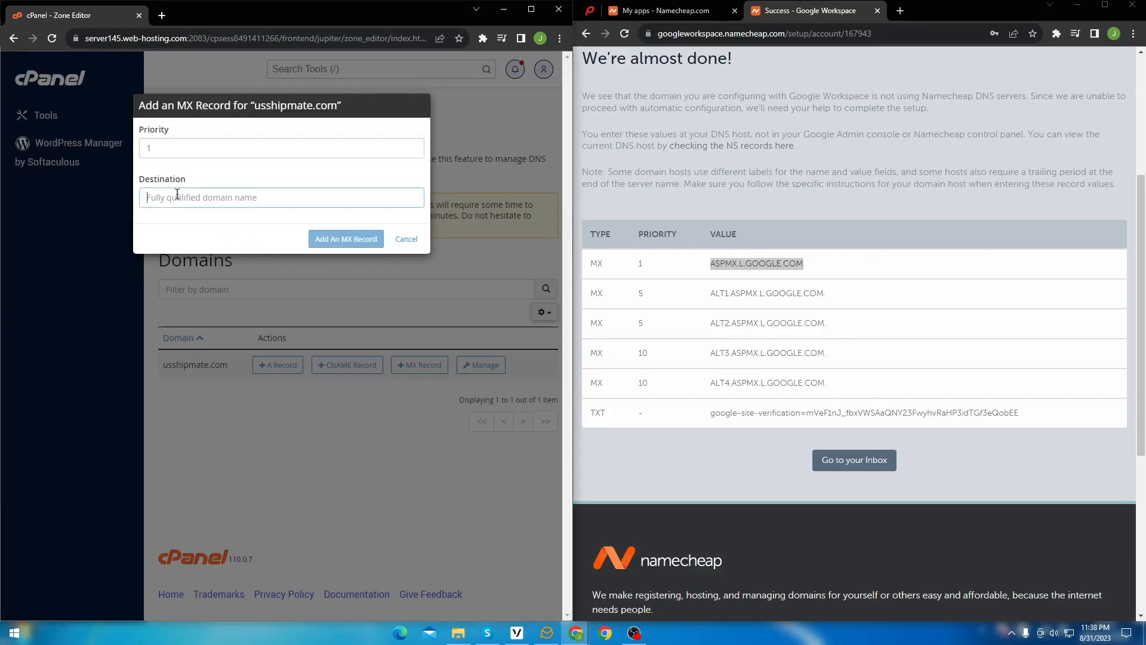
right_click(177, 195)
click(239, 285)
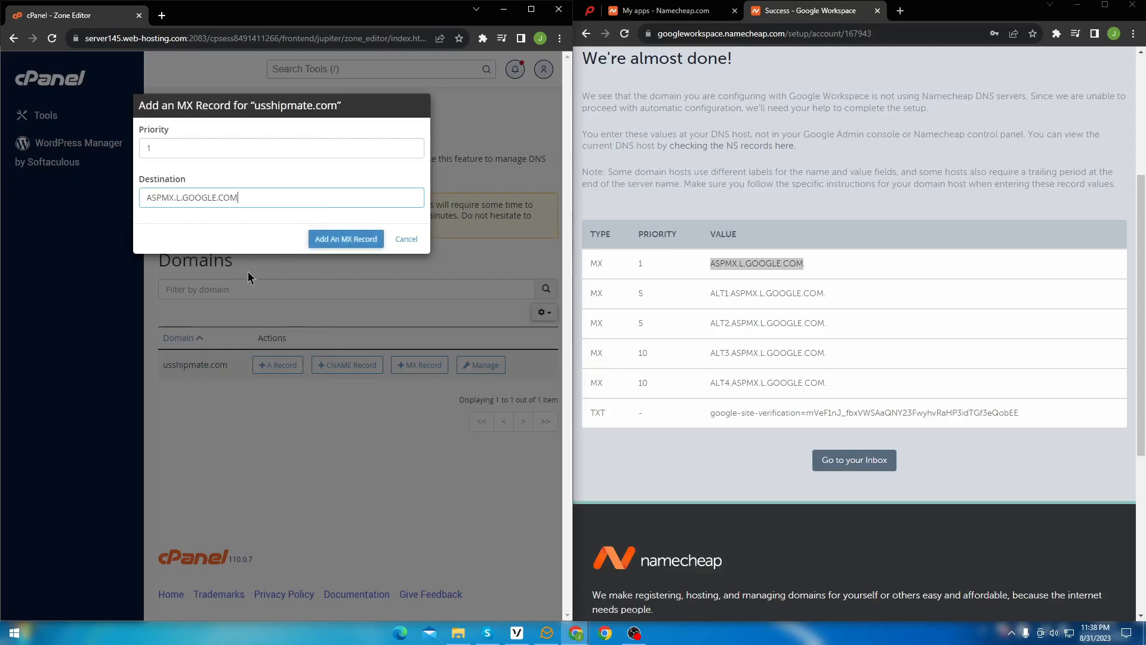
click(351, 243)
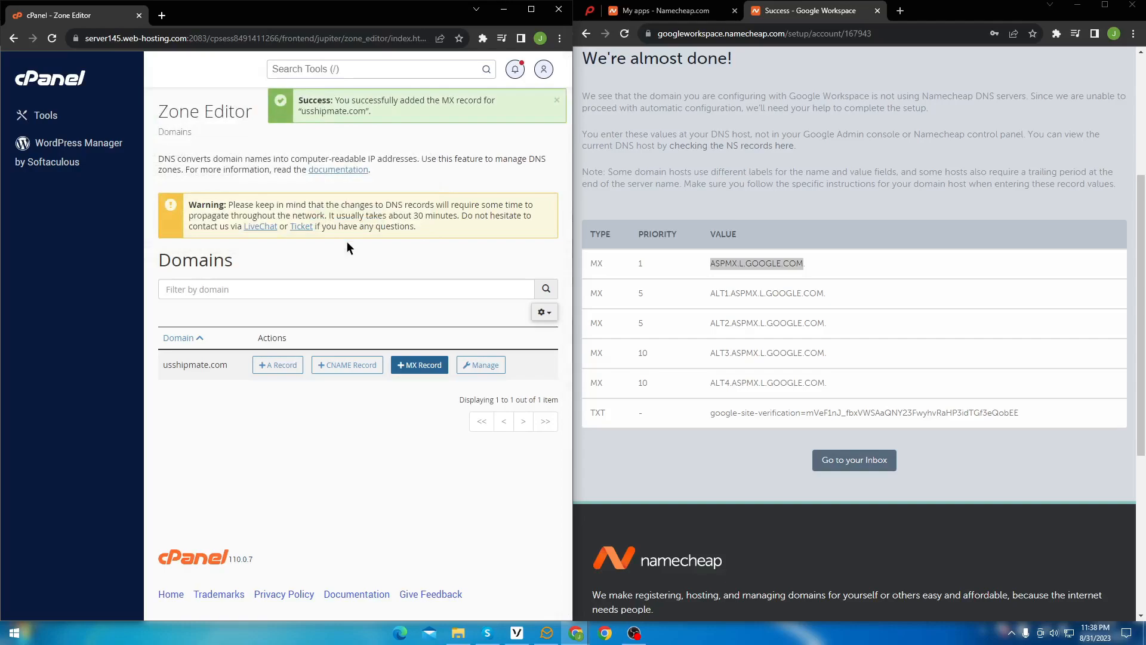
click(367, 385)
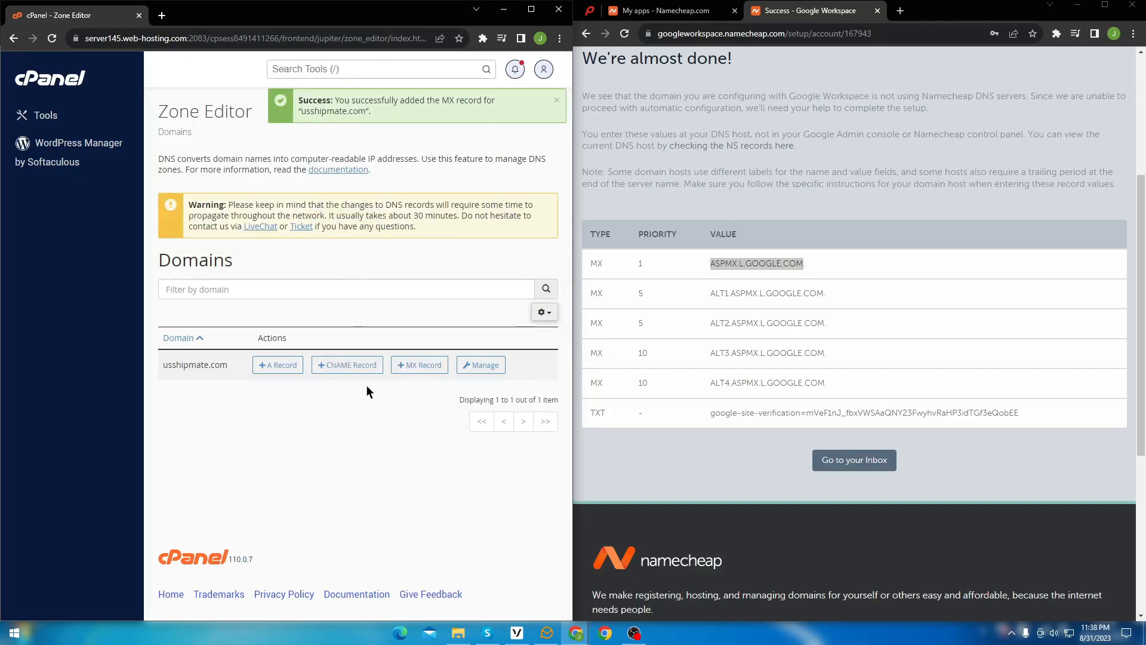
Step: Add an MX record for ALT1.ASPMX.L.GOOGLE.COM. at priority 5
click(415, 365)
click(235, 148)
text(5)
drag(710, 293, 809, 293)
right_click(242, 198)
click(244, 287)
click(343, 241)
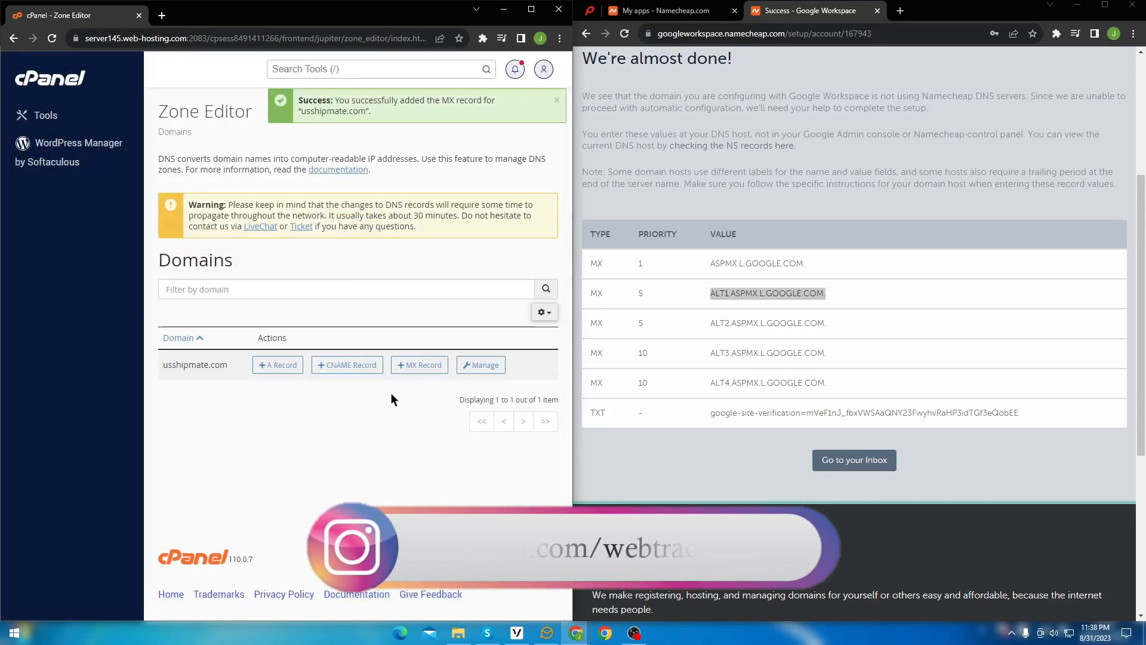
Step: Add an MX record for ALT2.ASPMX.L.GOOGLE.COM. at priority 5
click(406, 367)
click(198, 151)
text(5)
drag(678, 327, 834, 326)
right_click(776, 321)
click(786, 327)
right_click(206, 196)
click(257, 272)
click(334, 240)
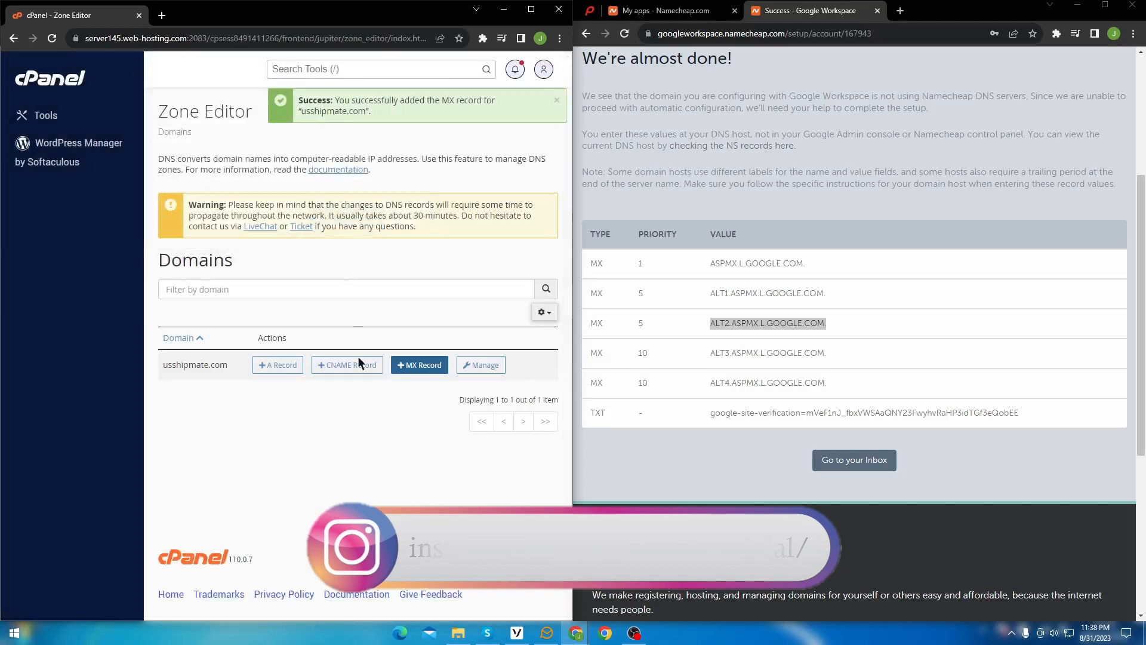
Step: Add an MX record for ALT3.ASPMX.L.GOOGLE.COM. at priority 10
click(419, 365)
click(223, 149)
text(10)
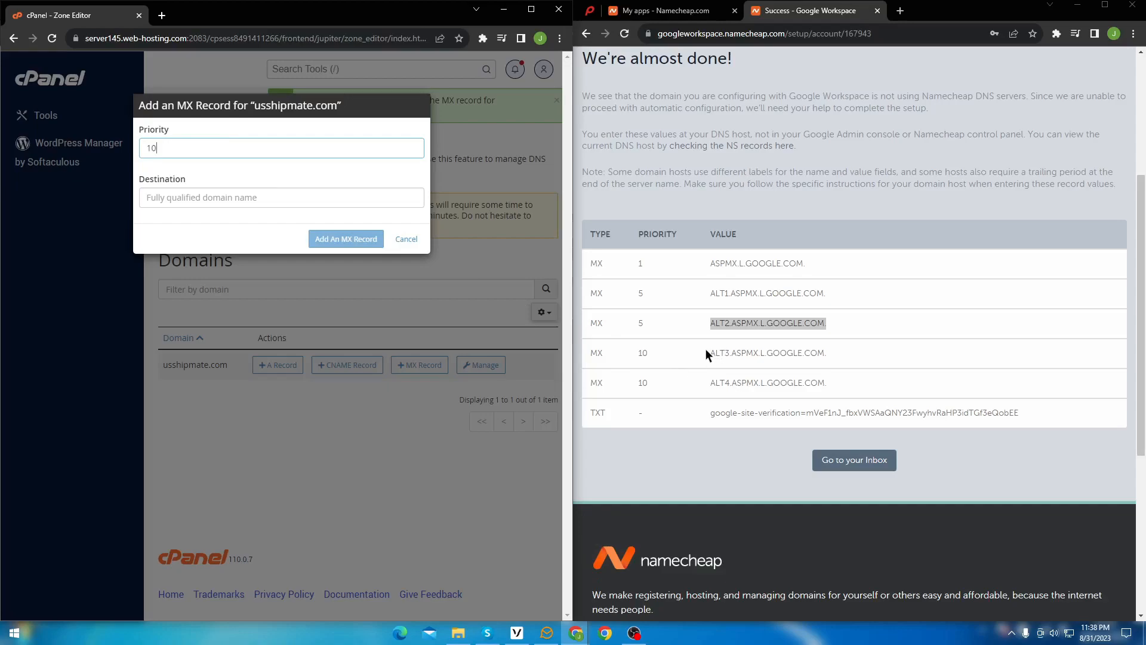
drag(707, 352, 831, 356)
right_click(819, 357)
click(831, 358)
right_click(302, 197)
click(275, 285)
click(344, 240)
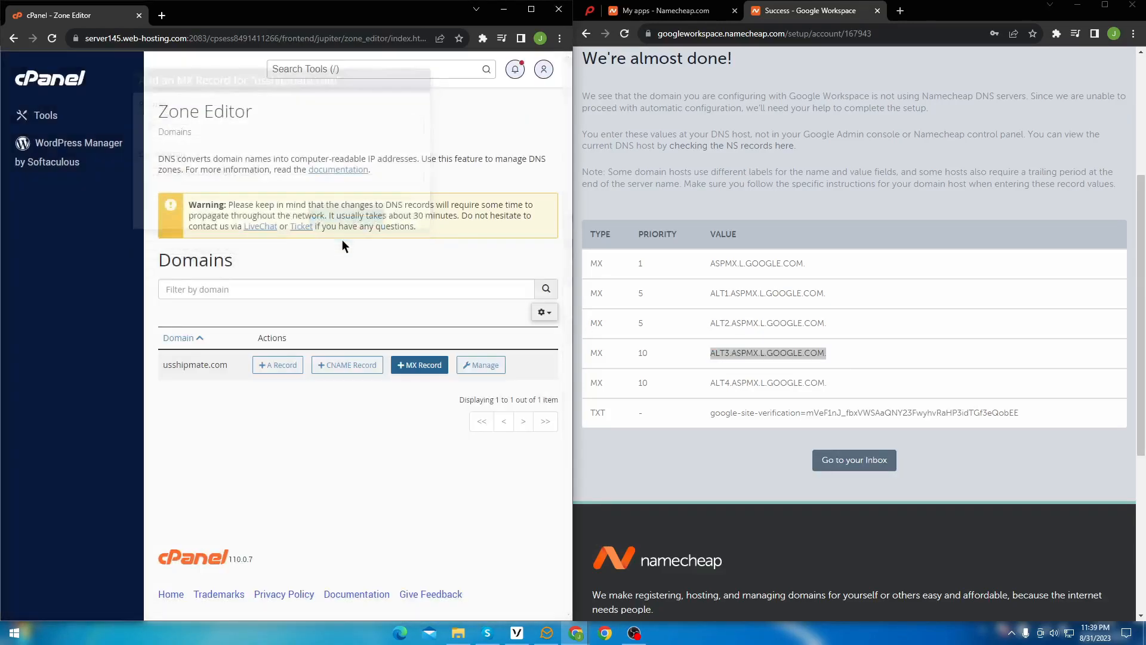
Step: Add an MX record for ALT4.ASPMX.L.GOOGLE.COM. at priority 10
click(419, 365)
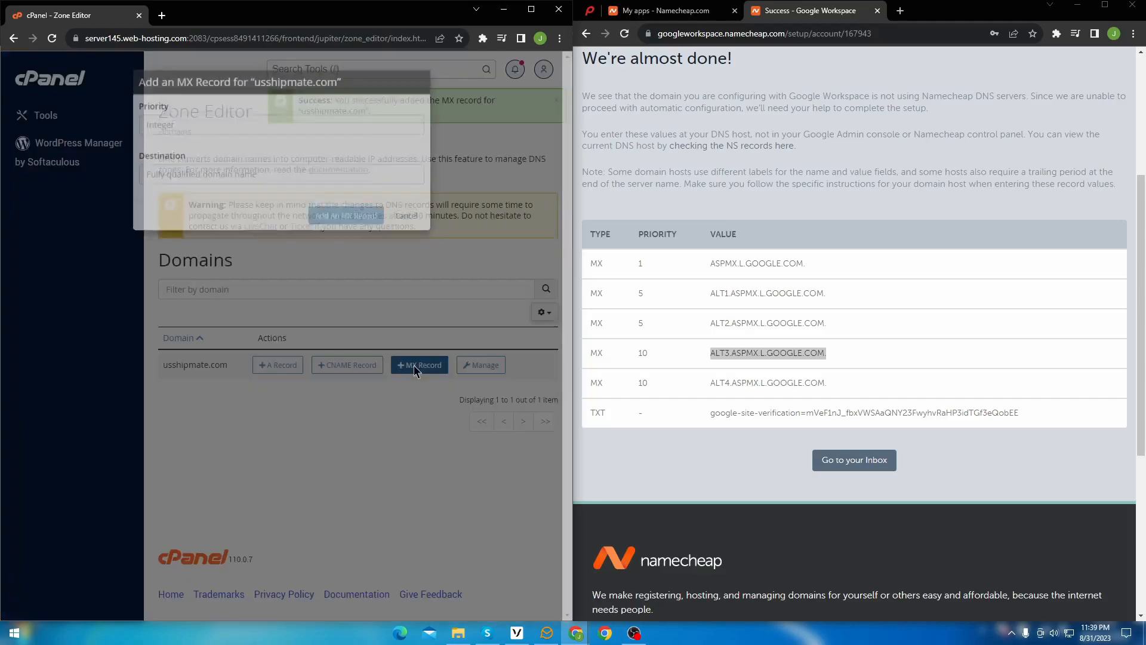
click(207, 154)
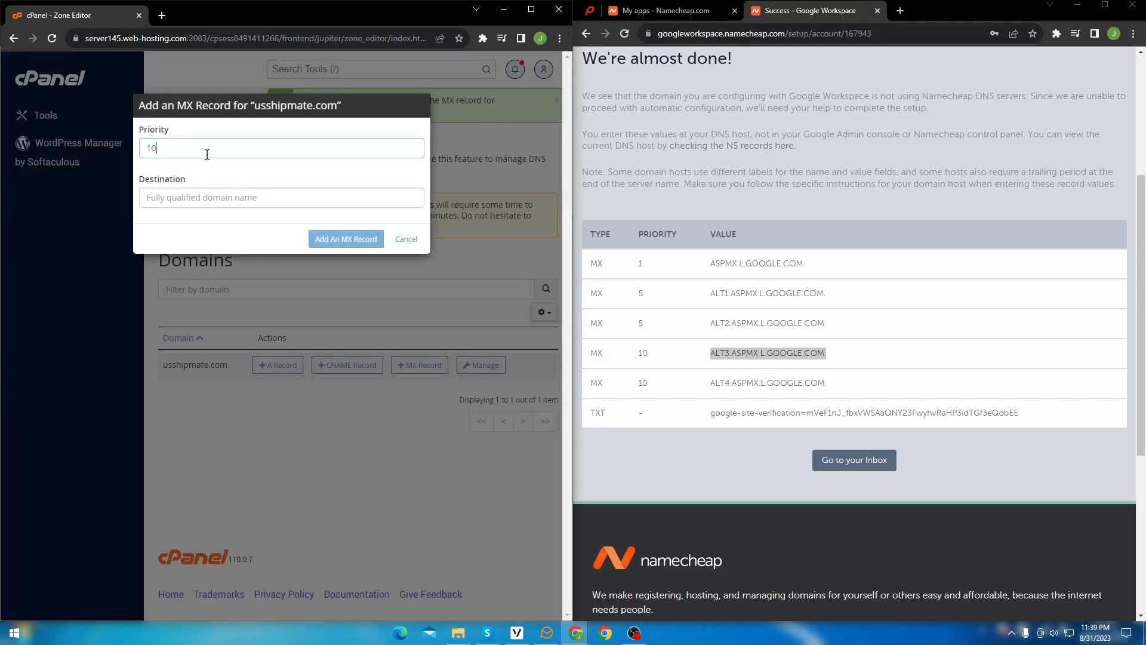
drag(709, 382, 827, 382)
right_click(816, 384)
click(836, 393)
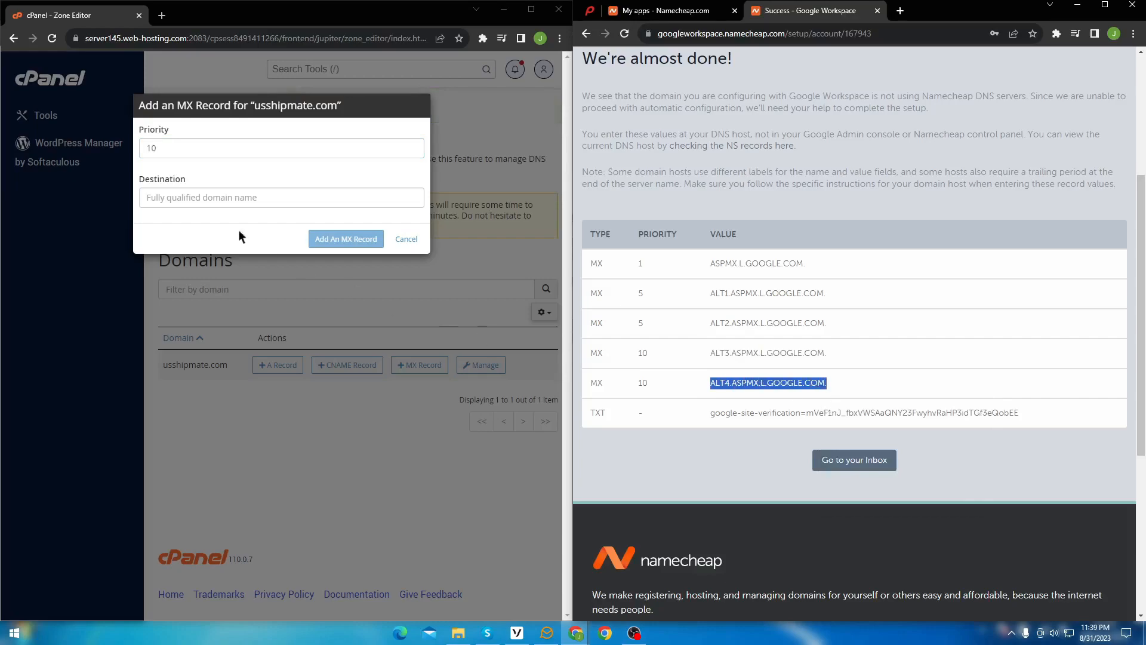
right_click(199, 202)
click(262, 290)
click(332, 241)
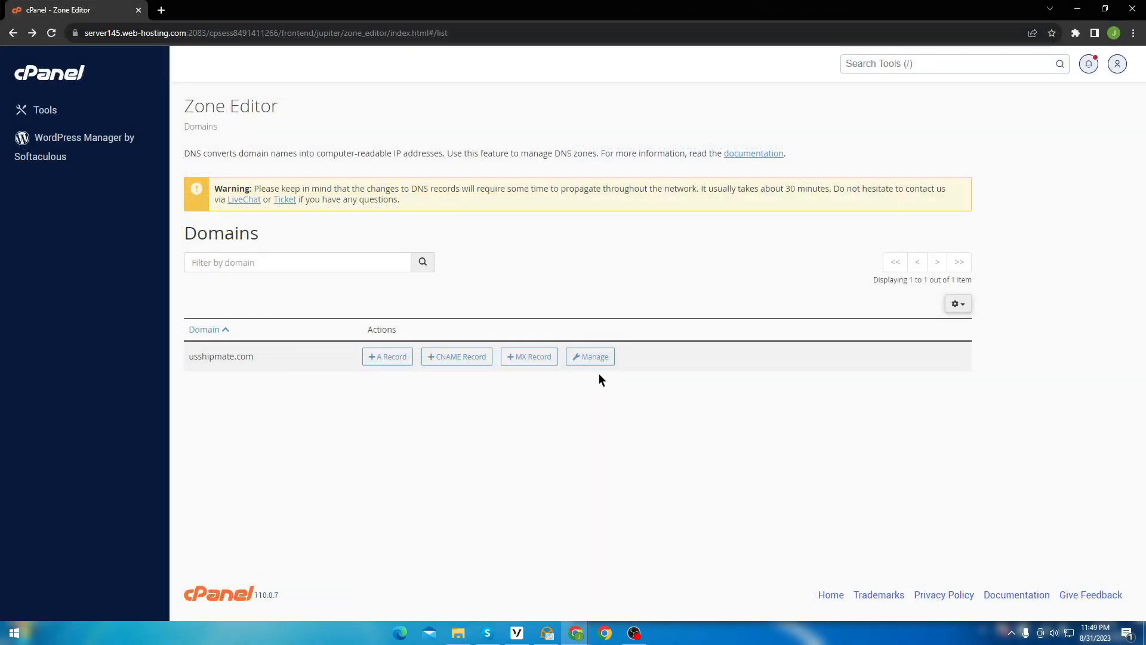
Step: Open usshipmate.com's zone records filtered to MX and review the five Google entries
click(593, 361)
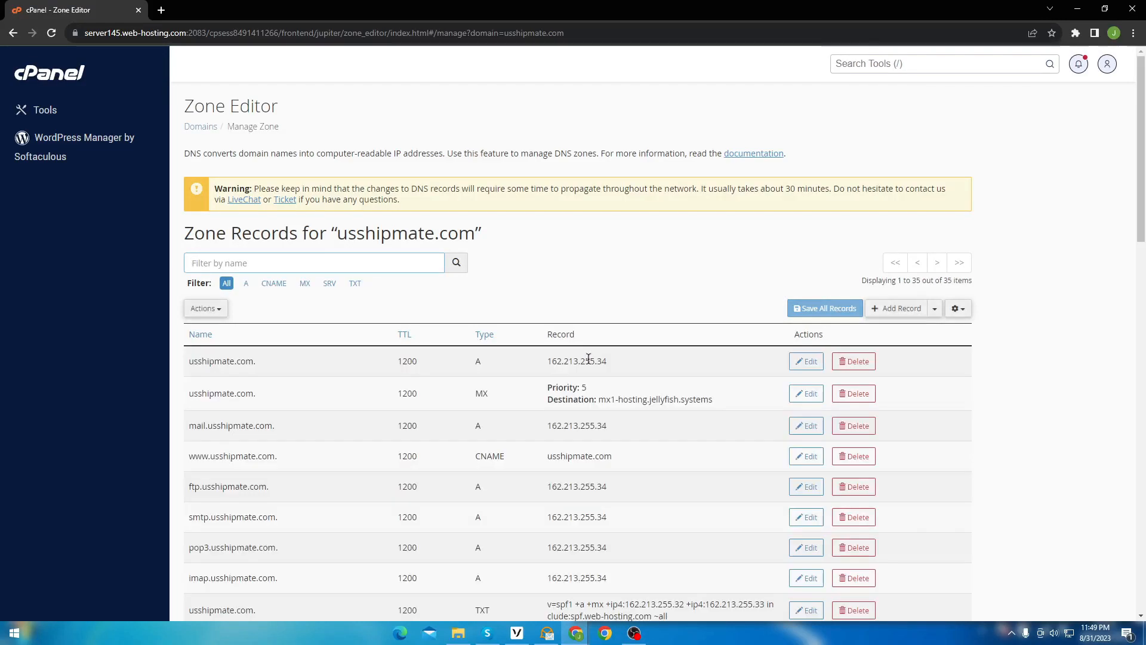
click(305, 284)
scroll(610, 382, down, 2)
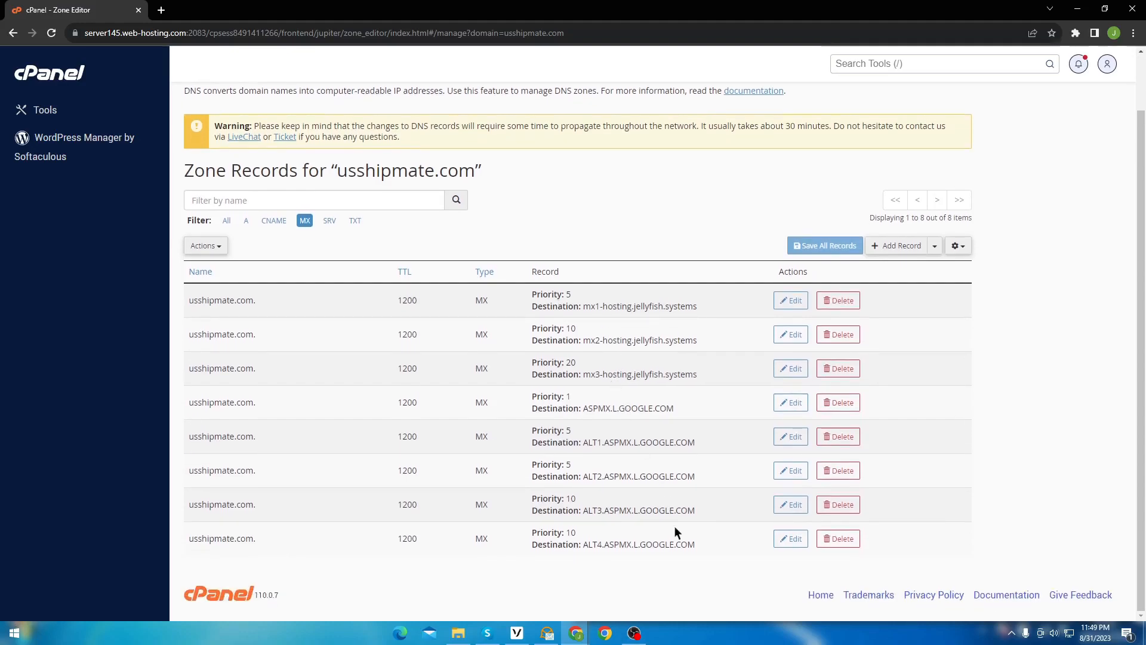
drag(686, 577, 559, 397)
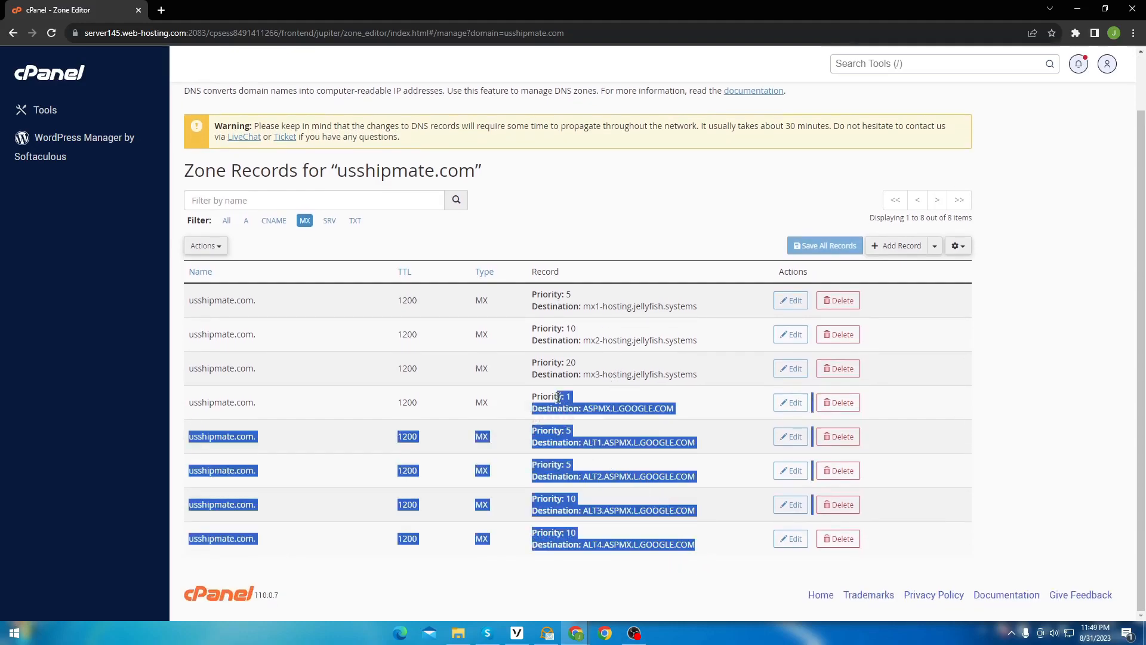
click(662, 592)
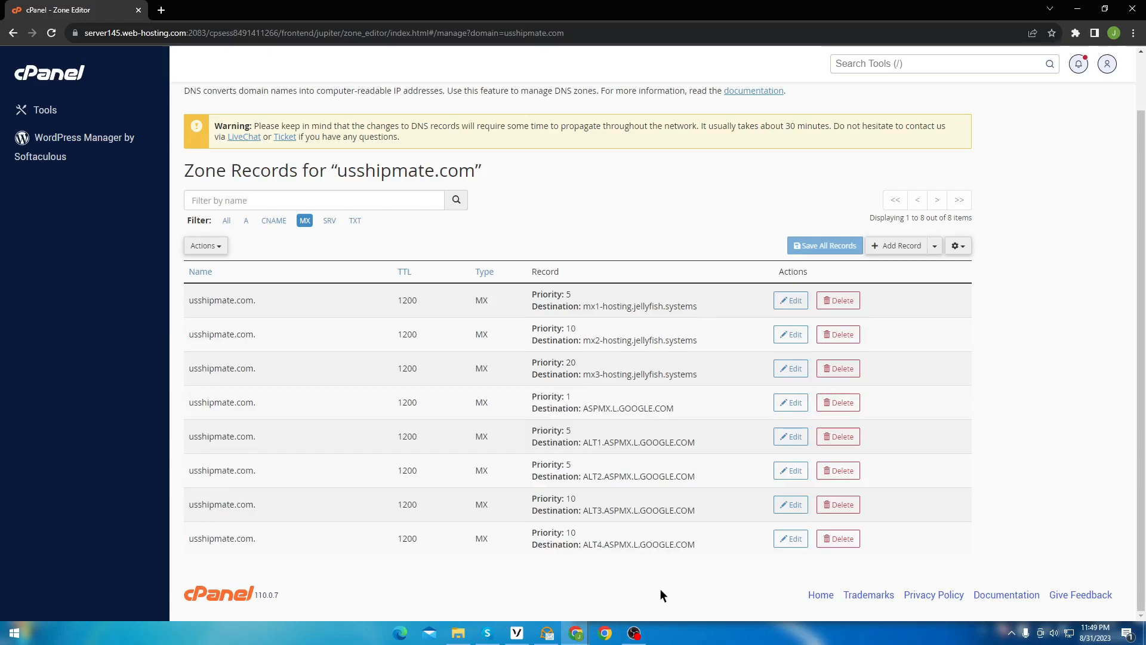
Step: Delete the mx1, mx2 and mx3-hosting.jellyfish.systems MX records
click(852, 300)
click(644, 160)
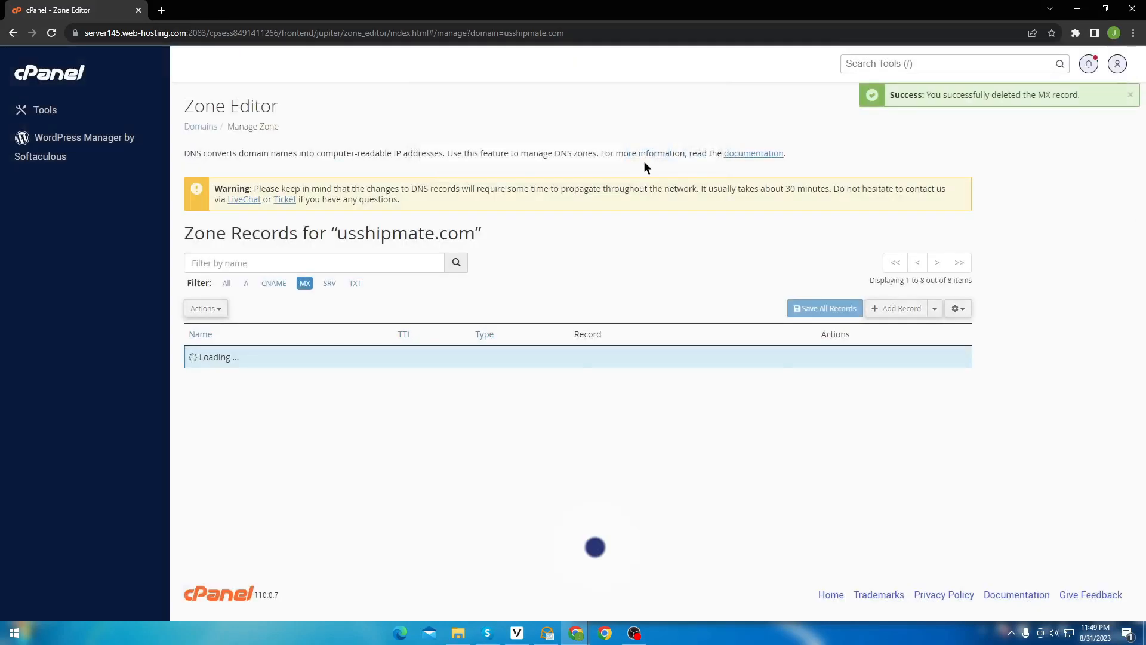
click(852, 335)
click(649, 161)
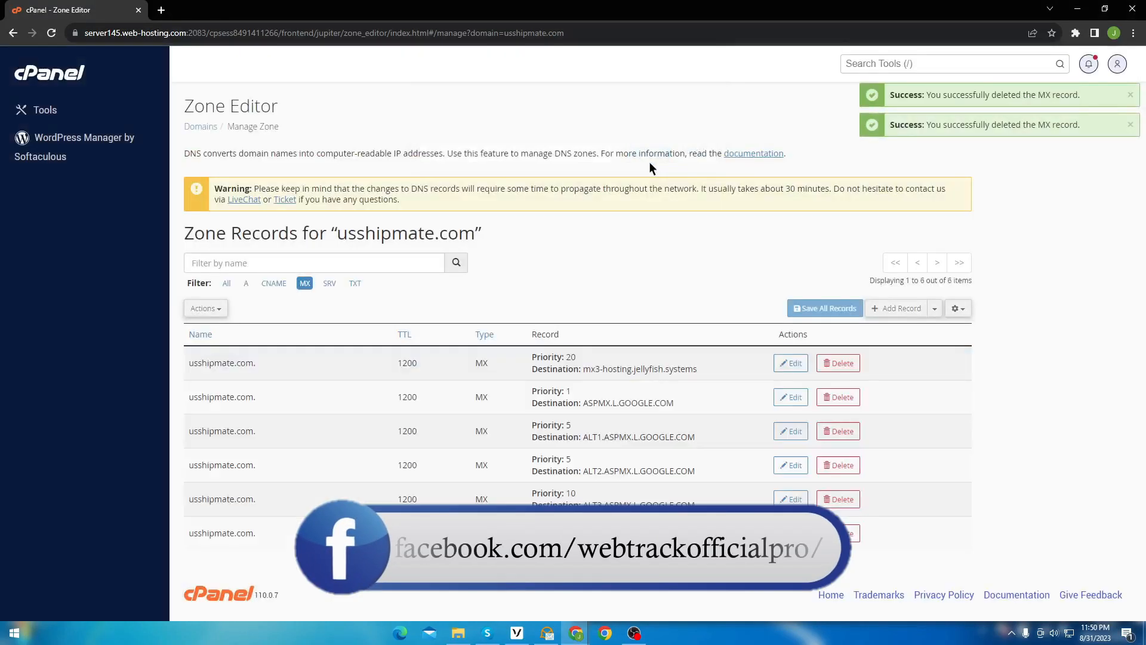
click(836, 362)
click(649, 161)
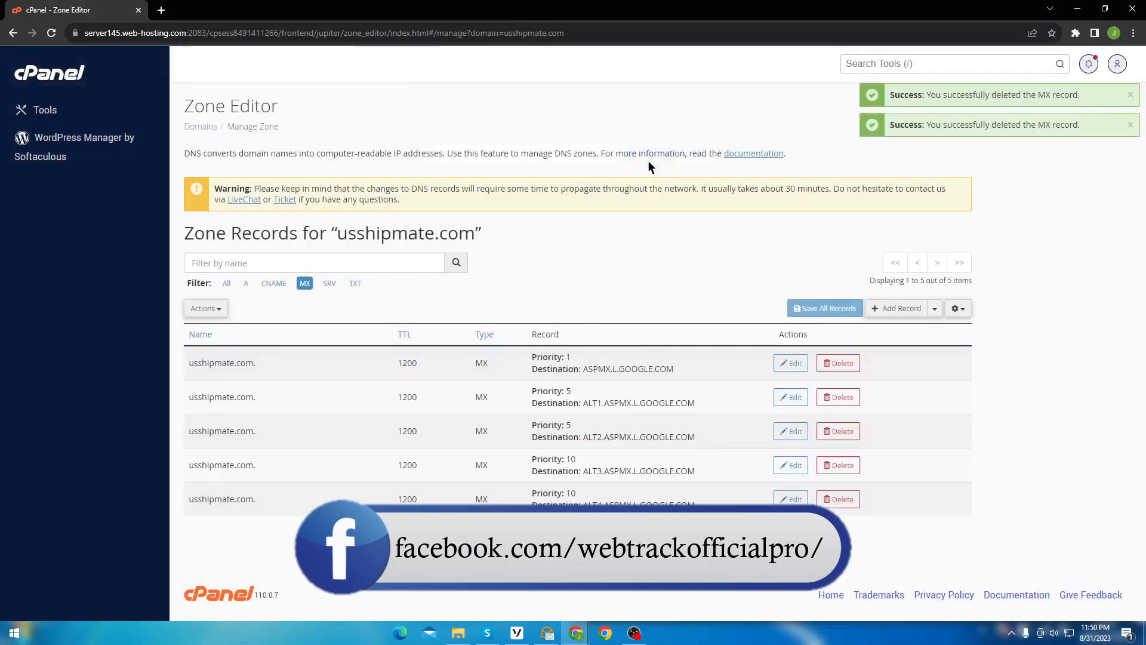
Step: Start a new TXT record named usshipmate.com in the TXT-filtered zone
click(355, 283)
scroll(395, 289, down, 2)
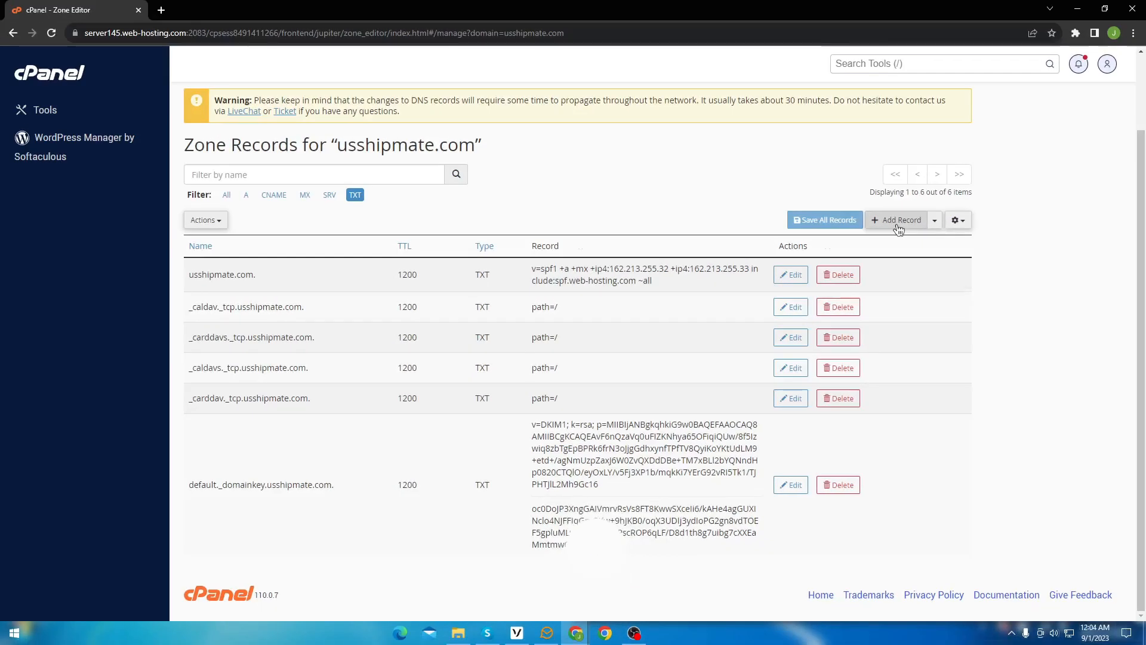
click(899, 228)
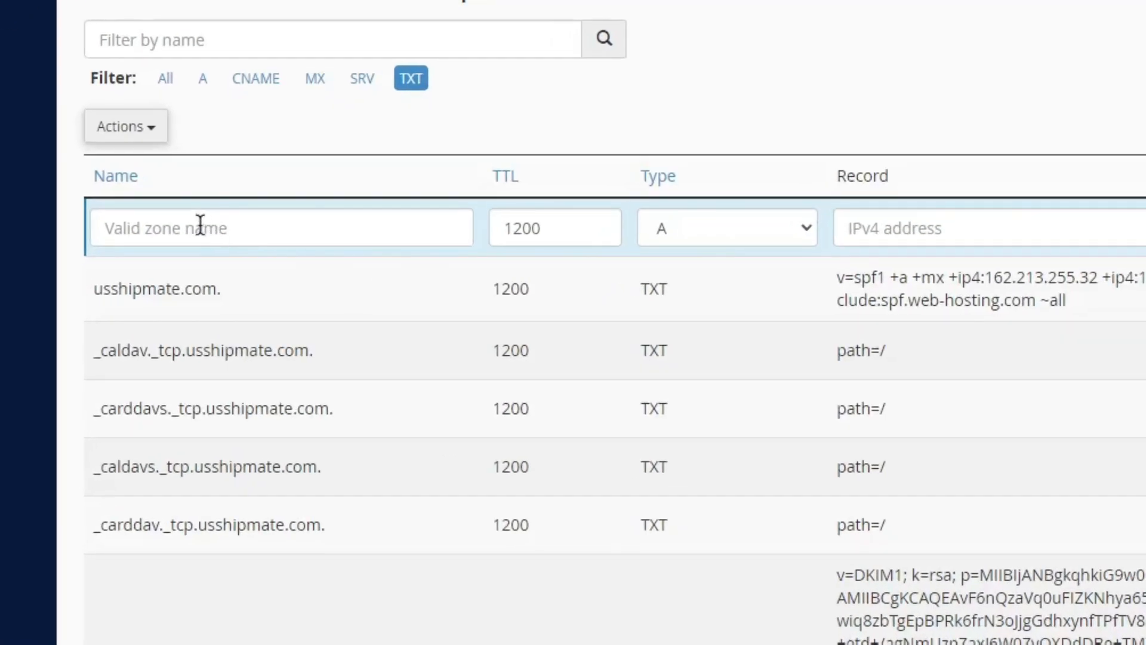
text(us)
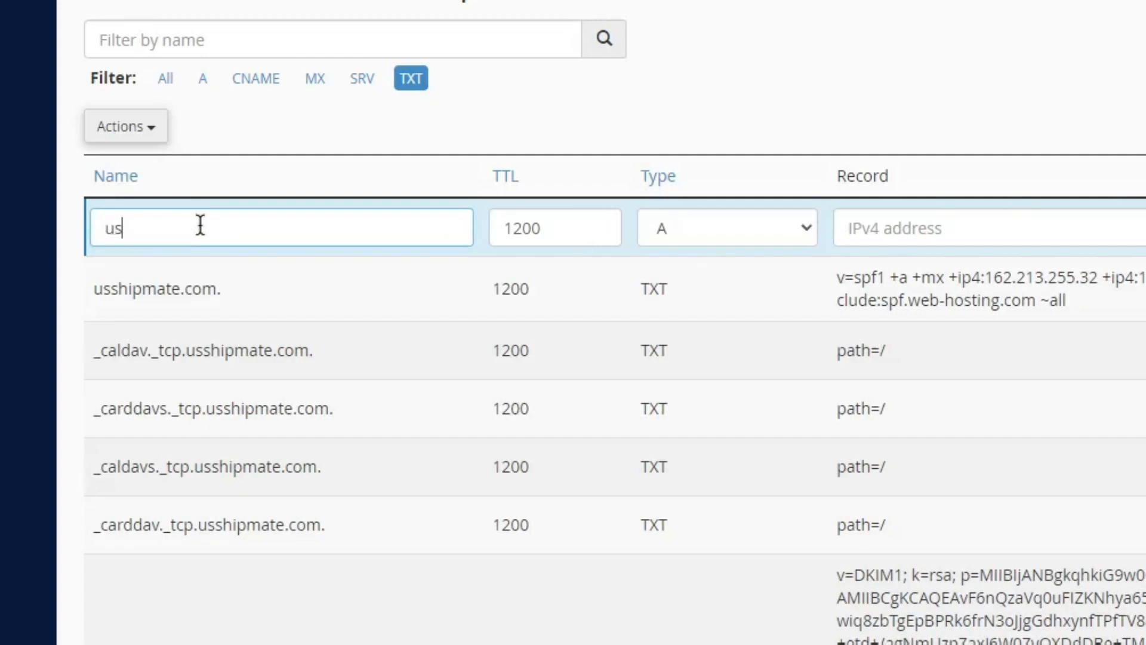
text(shipmate.com.)
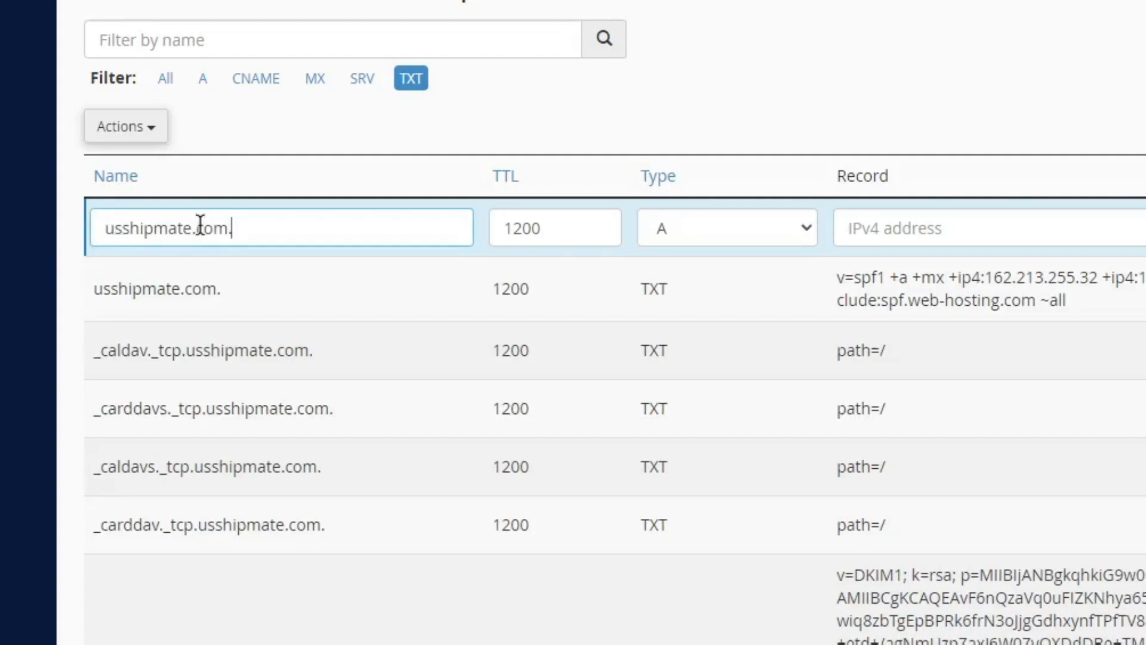
click(784, 231)
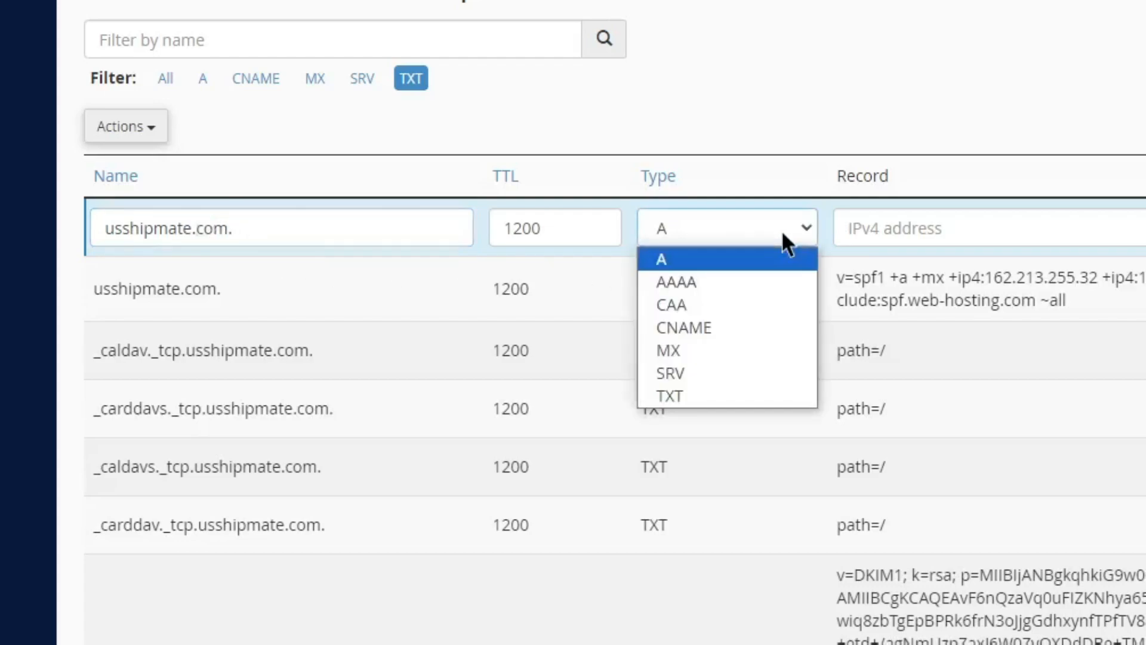
click(735, 396)
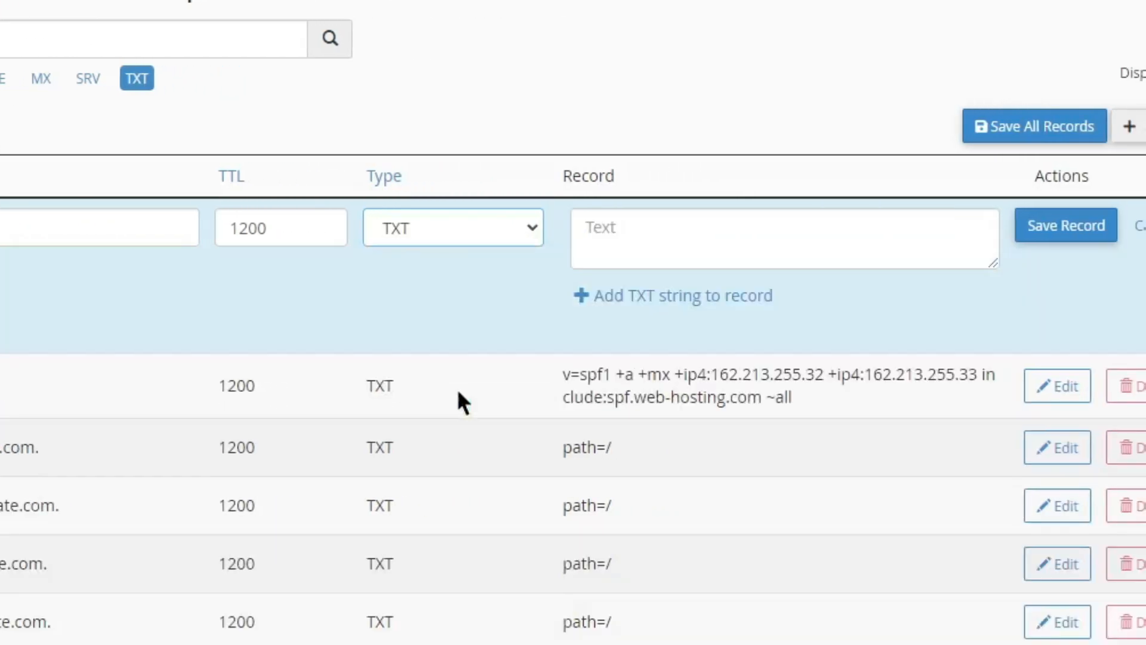
Step: Paste Google's site-verification value copied from Namecheap into the record and save it
click(639, 244)
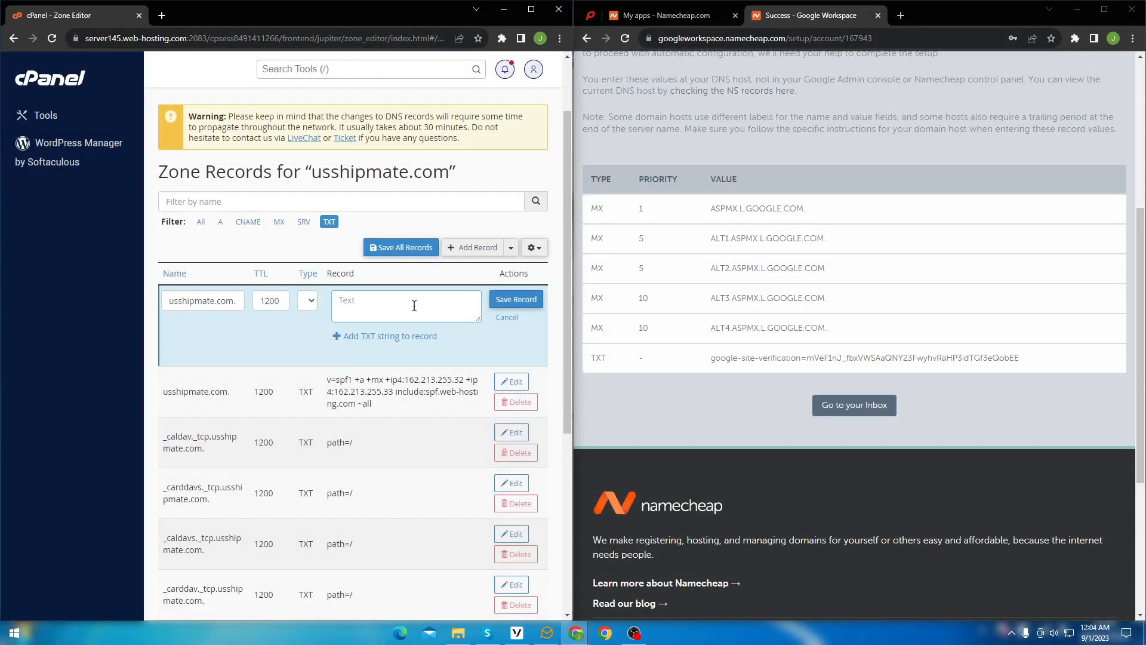
drag(709, 358, 1034, 365)
right_click(950, 356)
click(965, 367)
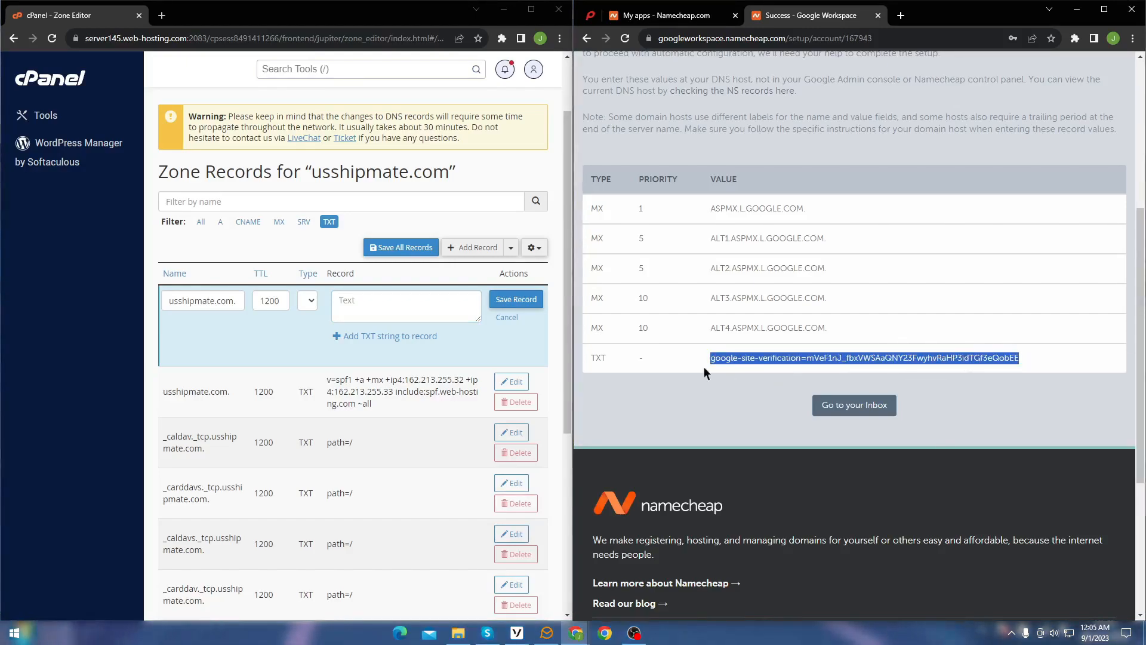
right_click(361, 302)
click(408, 397)
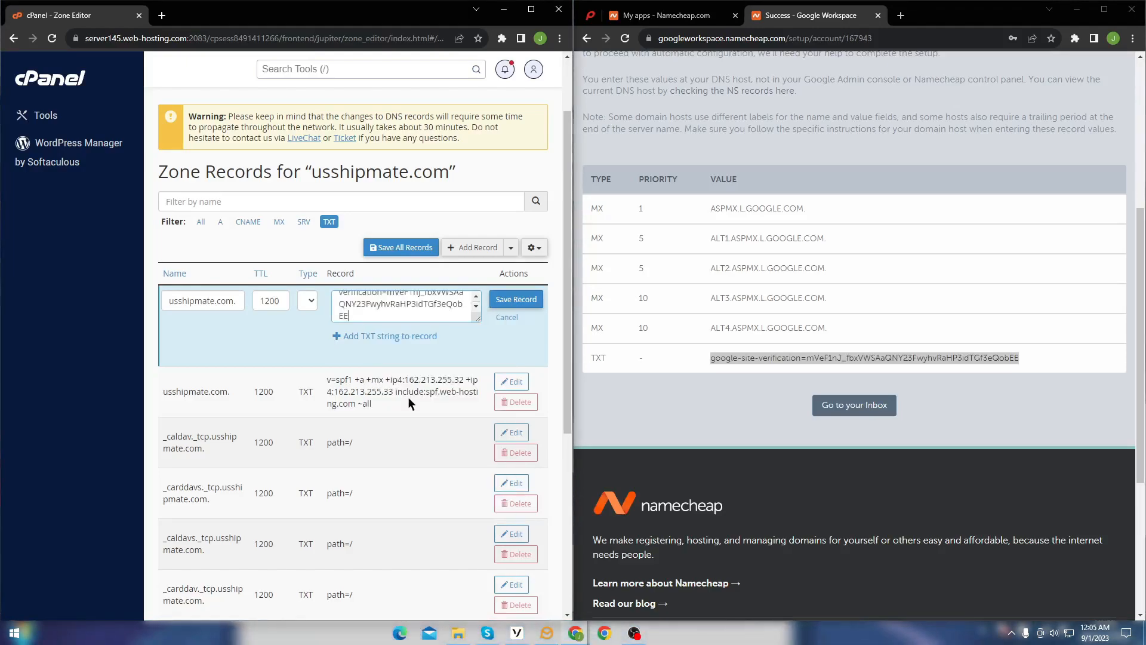
click(517, 303)
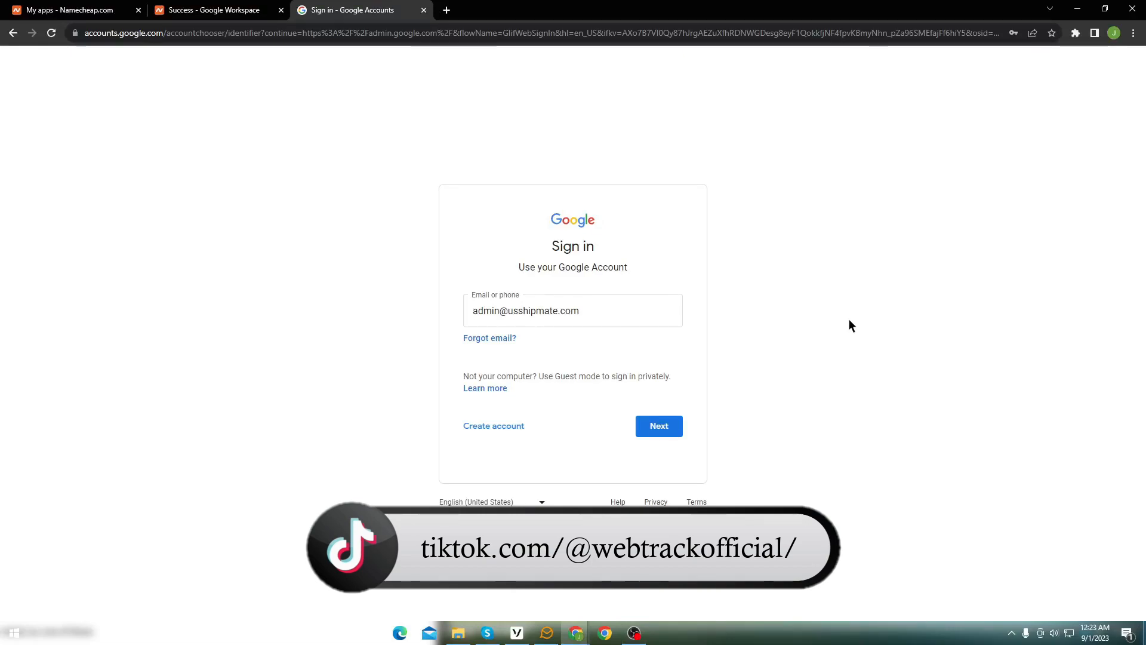
Step: Sign in to Google as the usshipmate.com admin using the saved password
click(662, 425)
click(659, 417)
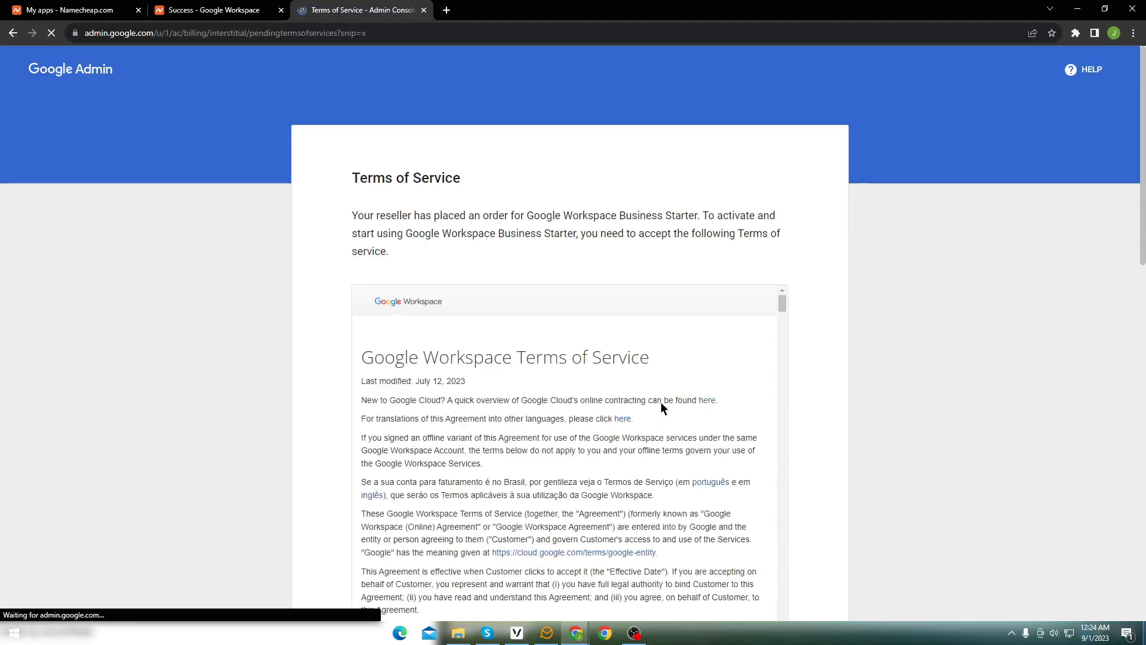
Step: Accept the Google Workspace Terms of Service at the bottom of the page
scroll(822, 305, down, 15)
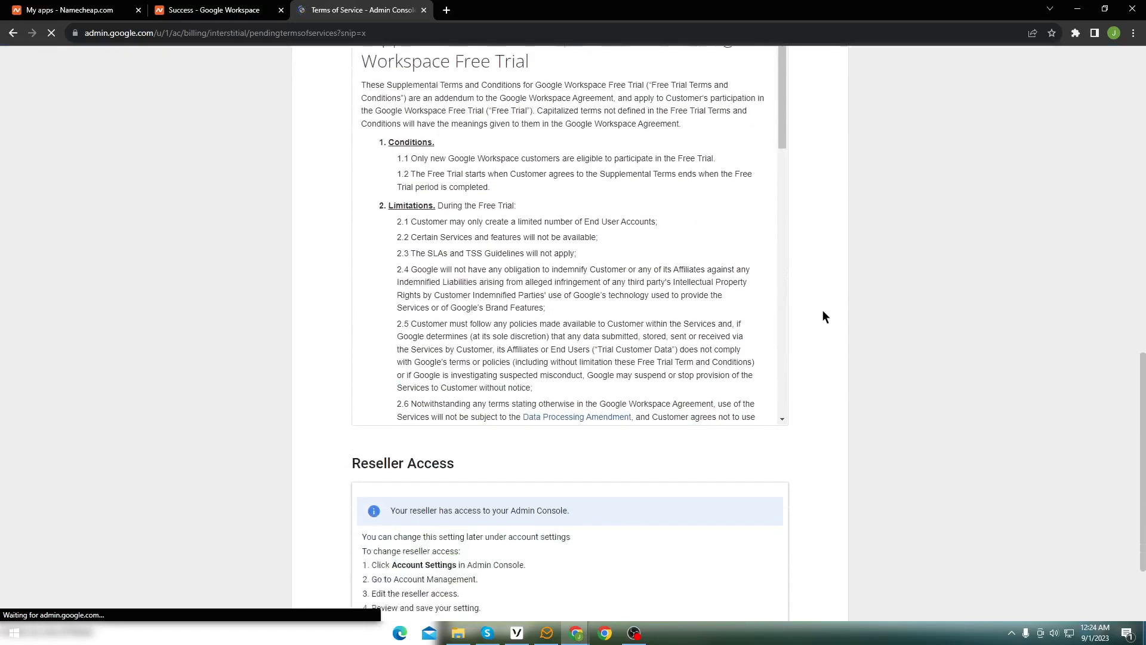
scroll(822, 316, down, 1)
click(788, 585)
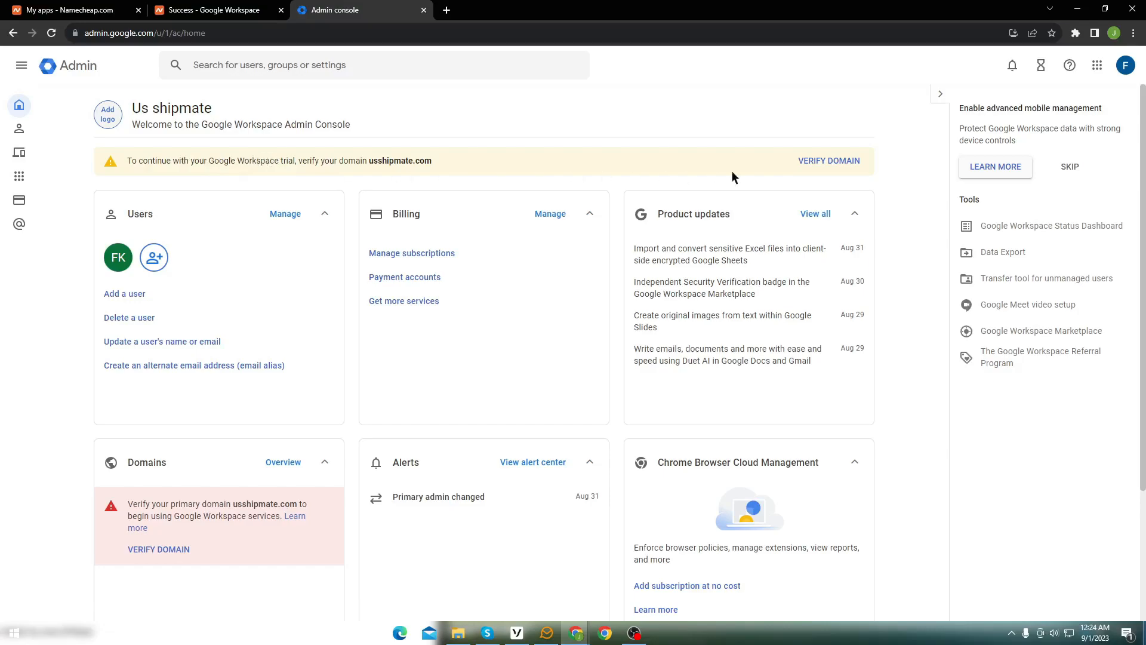
Step: Start verification of usshipmate.com from the Admin console banner, past the welcome dialog
click(828, 162)
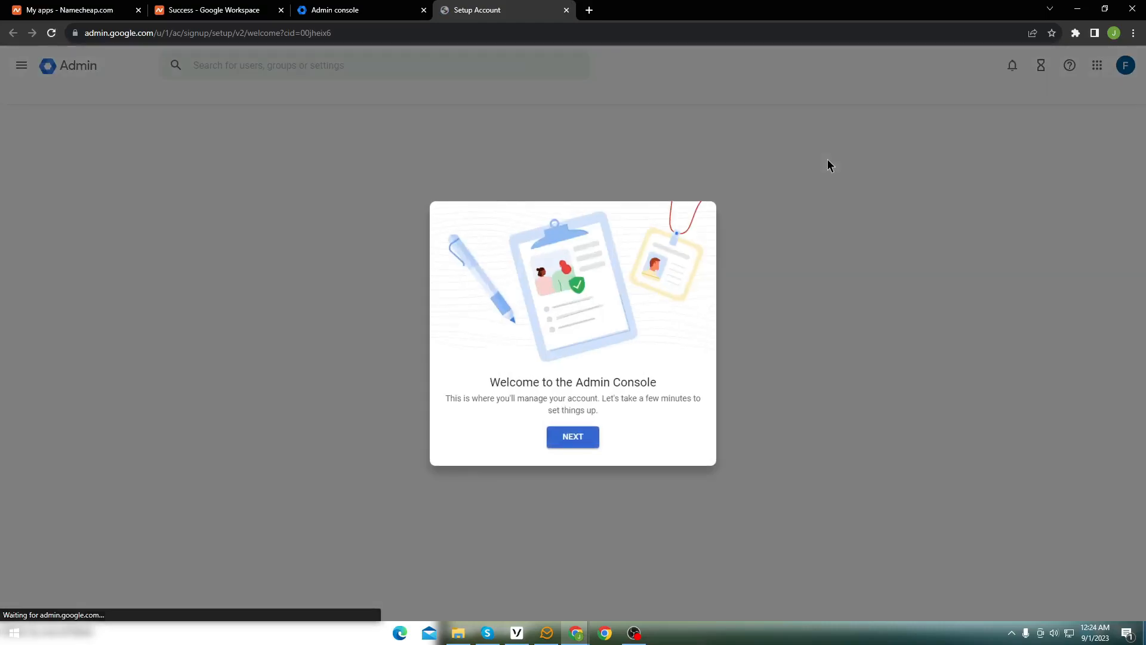
click(578, 439)
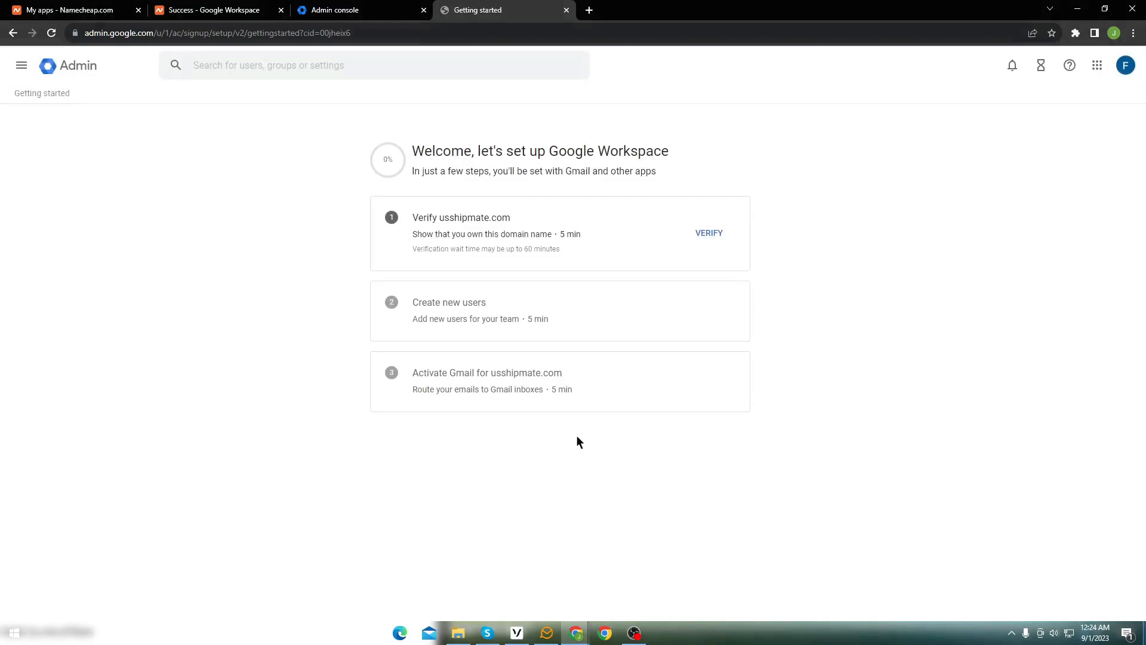
click(708, 235)
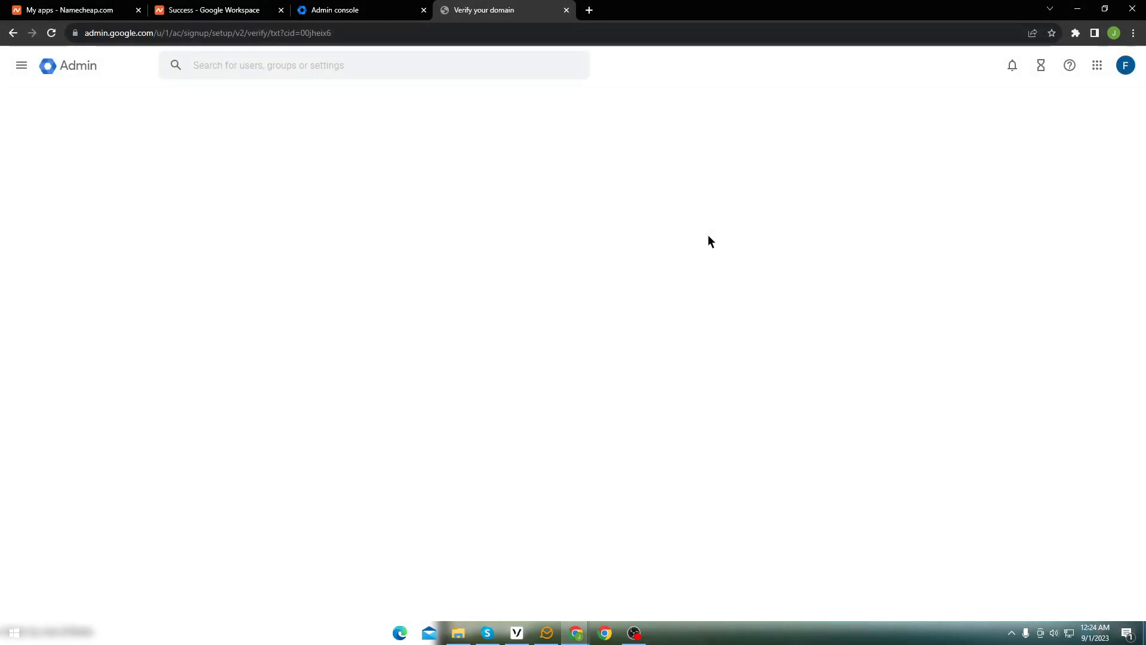